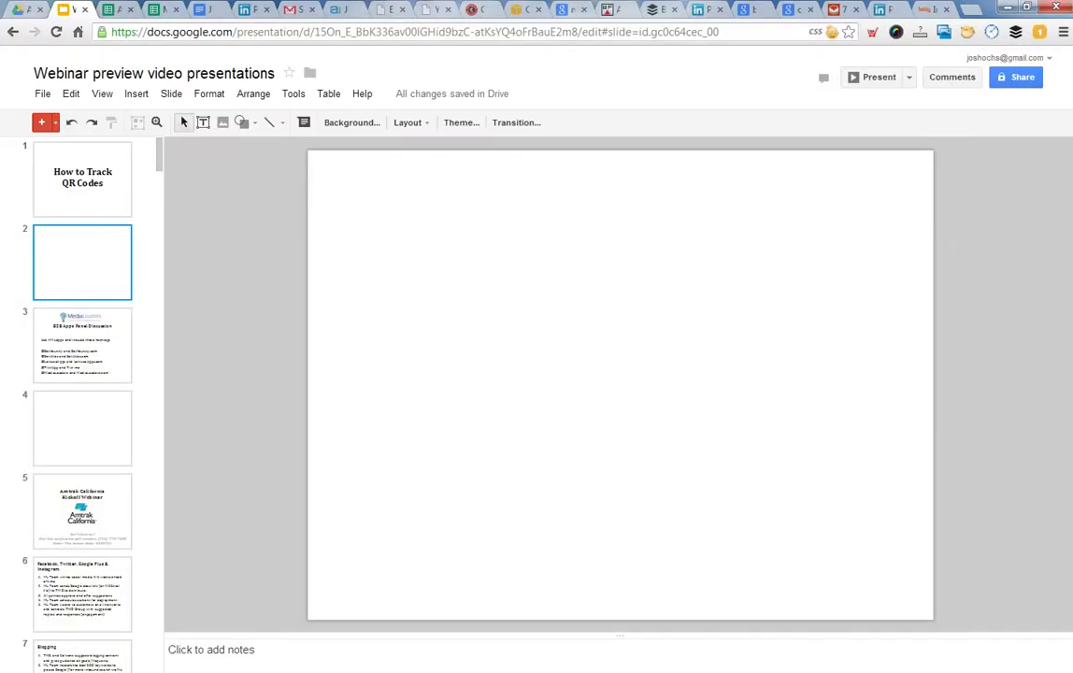
# Switch to the Amtrak California Social Media Calendar spreadsheet and highlight the source, medium and campaign term entries in rows 5 and 6
pyautogui.hotkey('ctrl', 'Tab')
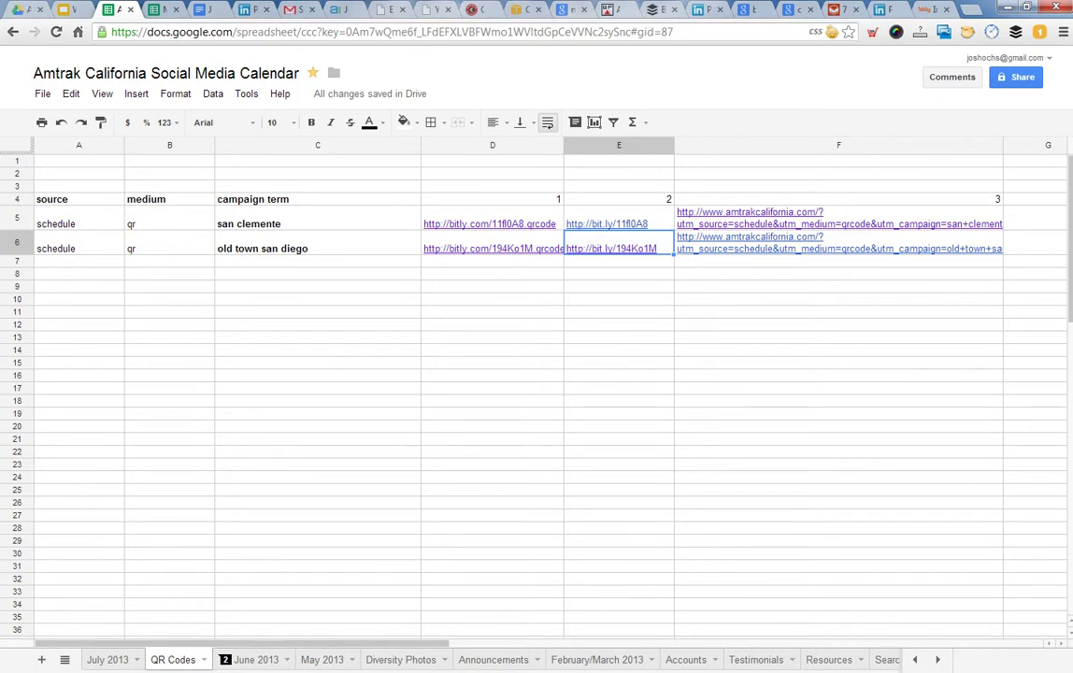
pyautogui.click(168, 221)
pyautogui.moveTo(78, 221); pyautogui.dragTo(318, 245)
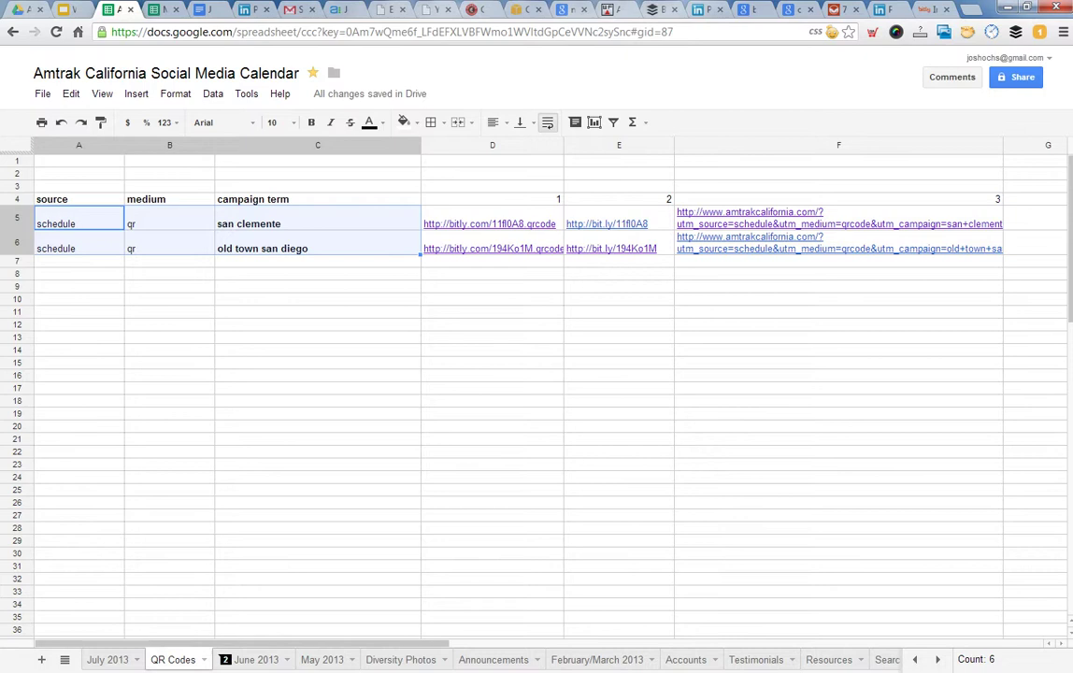
pyautogui.click(317, 245)
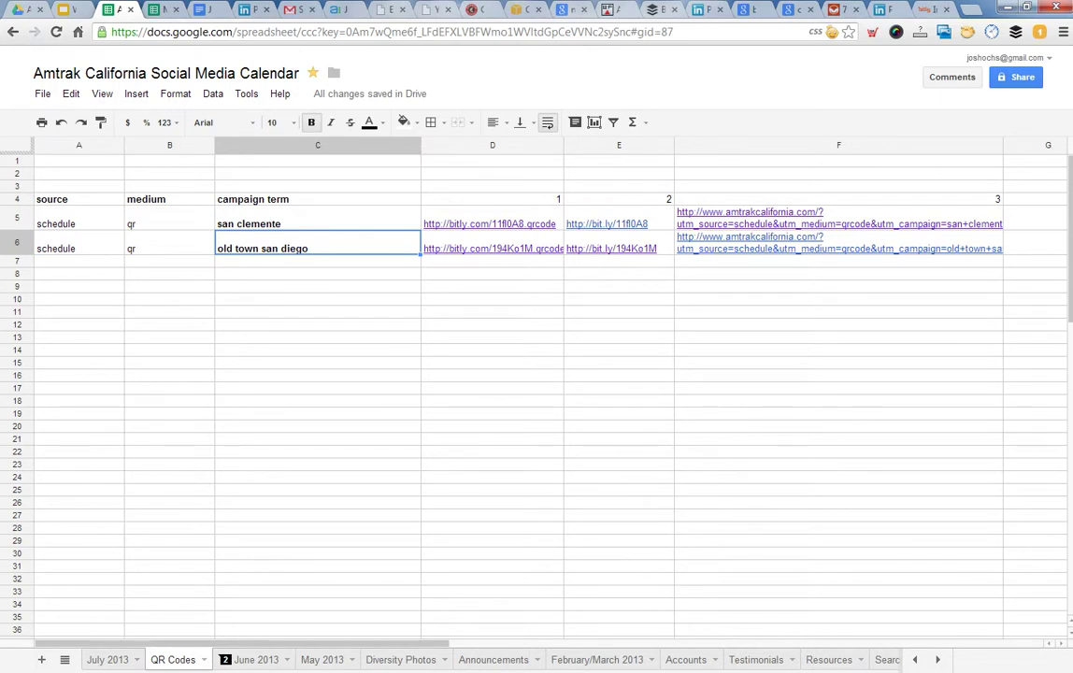
# Go through the source, medium and campaign term columns one at a time for both QR code rows
pyautogui.click(79, 219)
pyautogui.moveTo(79, 219); pyautogui.dragTo(79, 245)
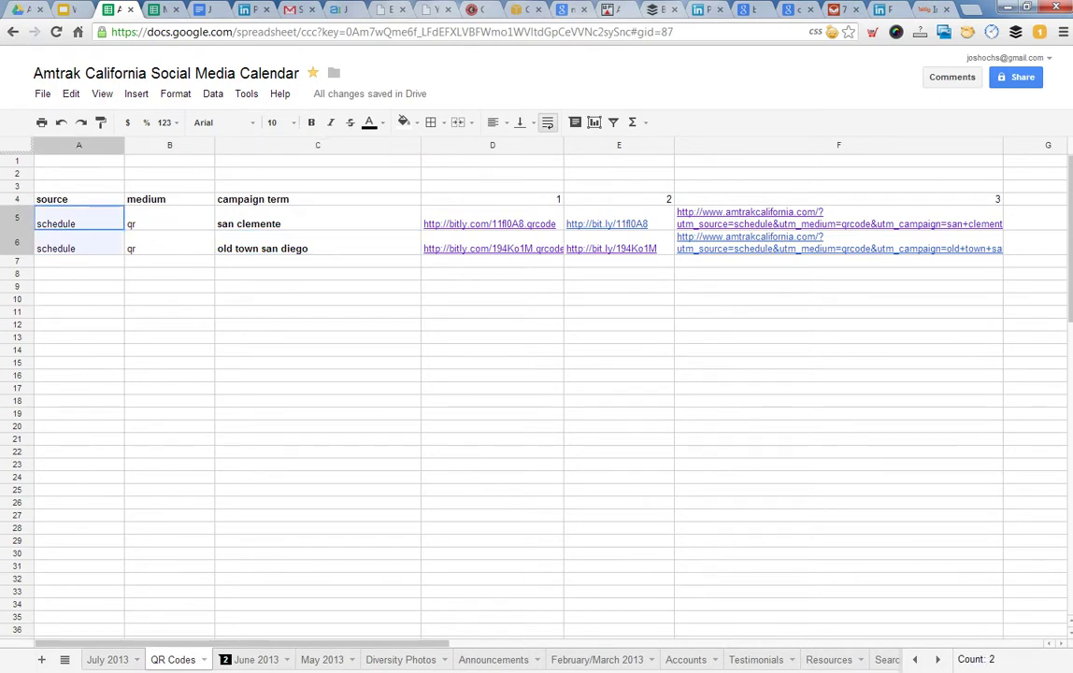
pyautogui.click(78, 243)
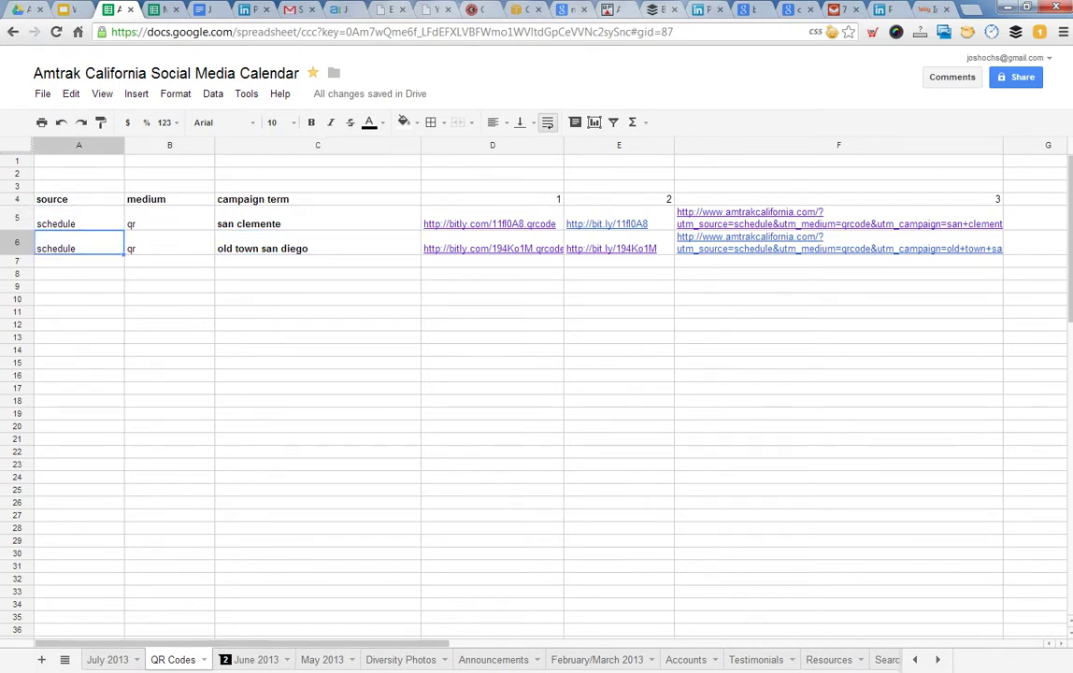
pyautogui.moveTo(170, 219); pyautogui.dragTo(170, 244)
pyautogui.click(169, 244)
pyautogui.click(170, 219)
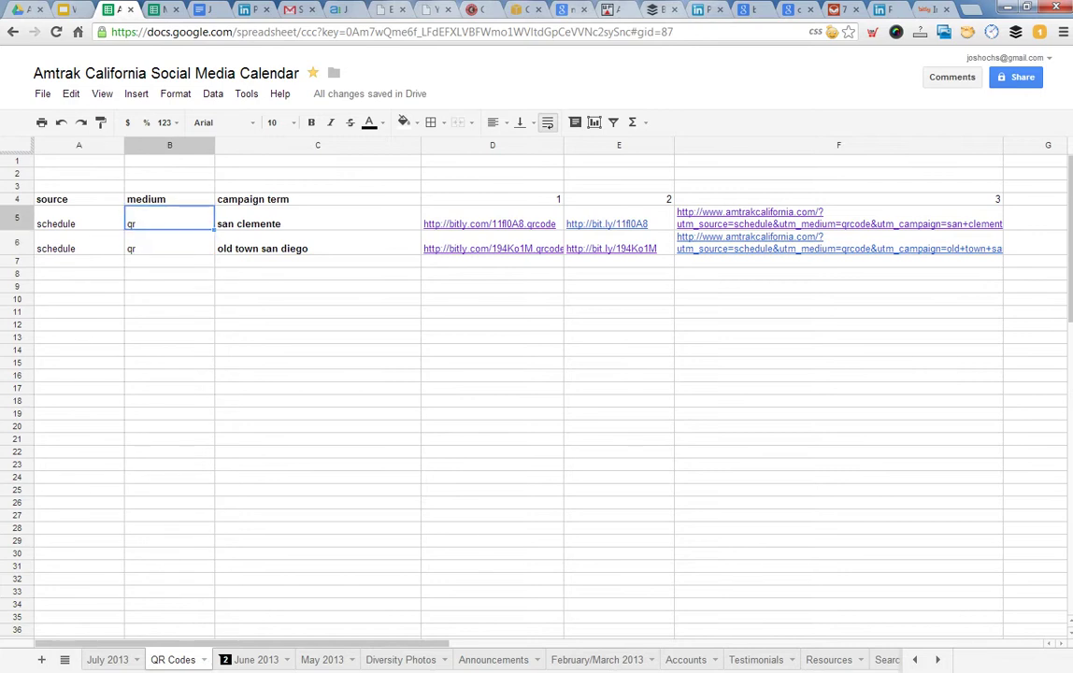
pyautogui.doubleClick(169, 219)
pyautogui.press('Tab')
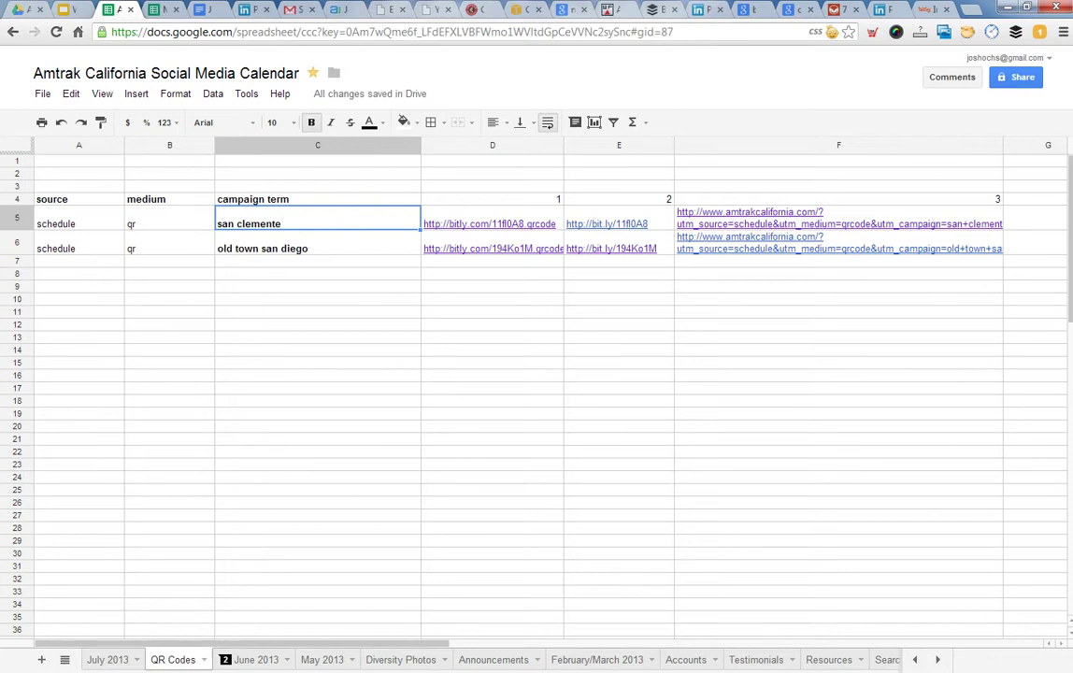
pyautogui.click(318, 243)
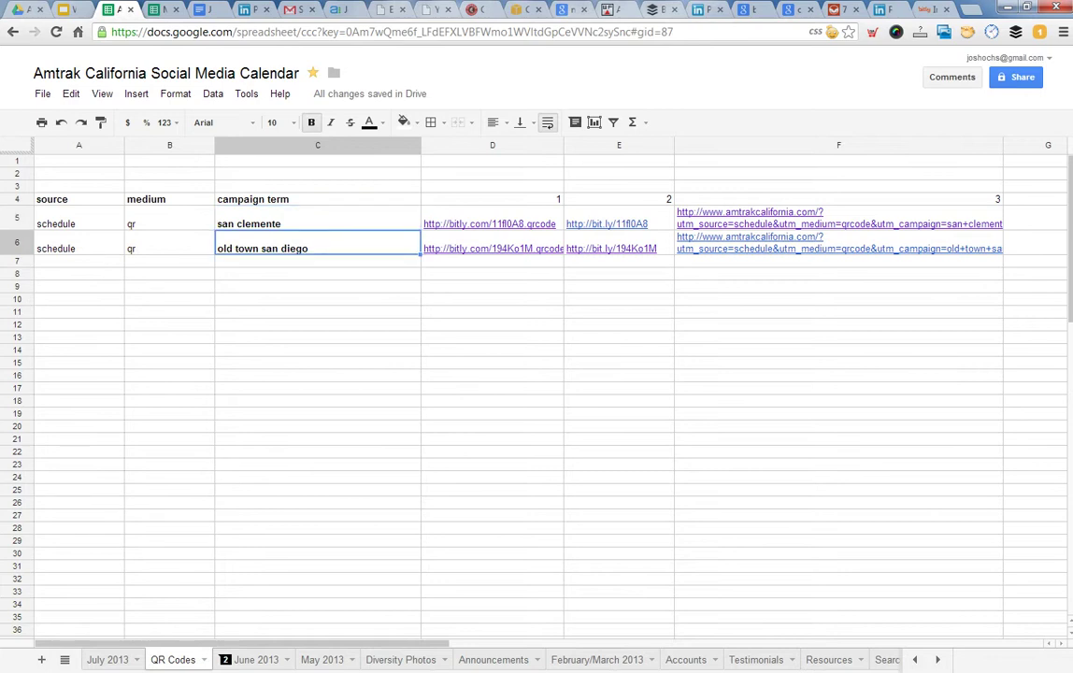
pyautogui.click(318, 260)
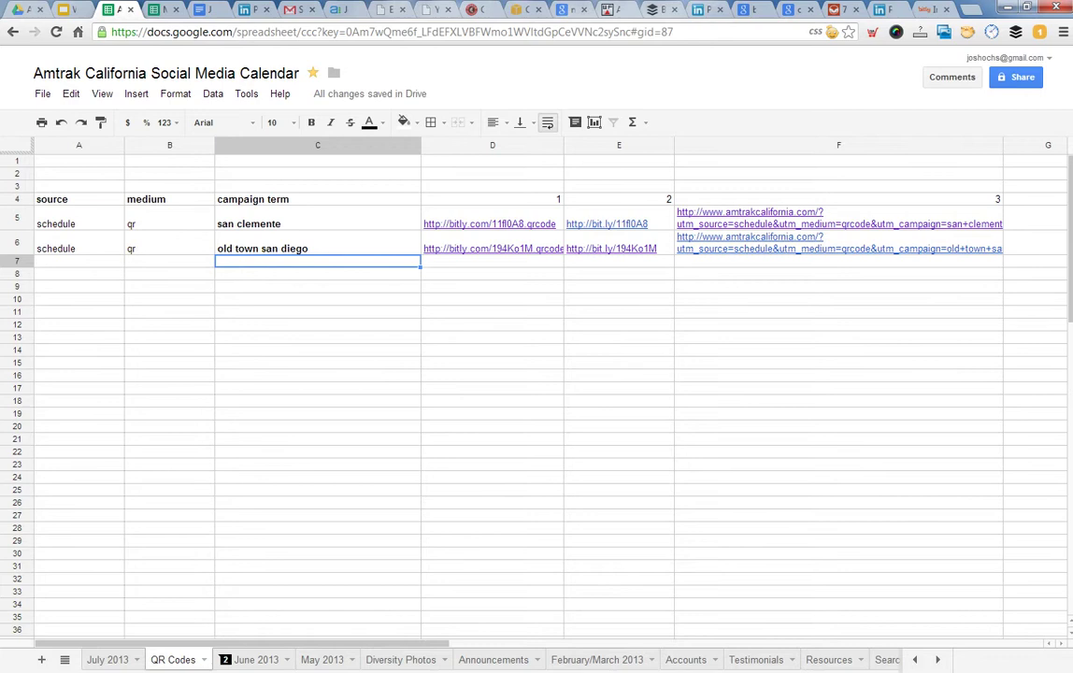
# Check the QR code link in column D and the short bit.ly link in column E for the san clemente row
pyautogui.click(489, 224)
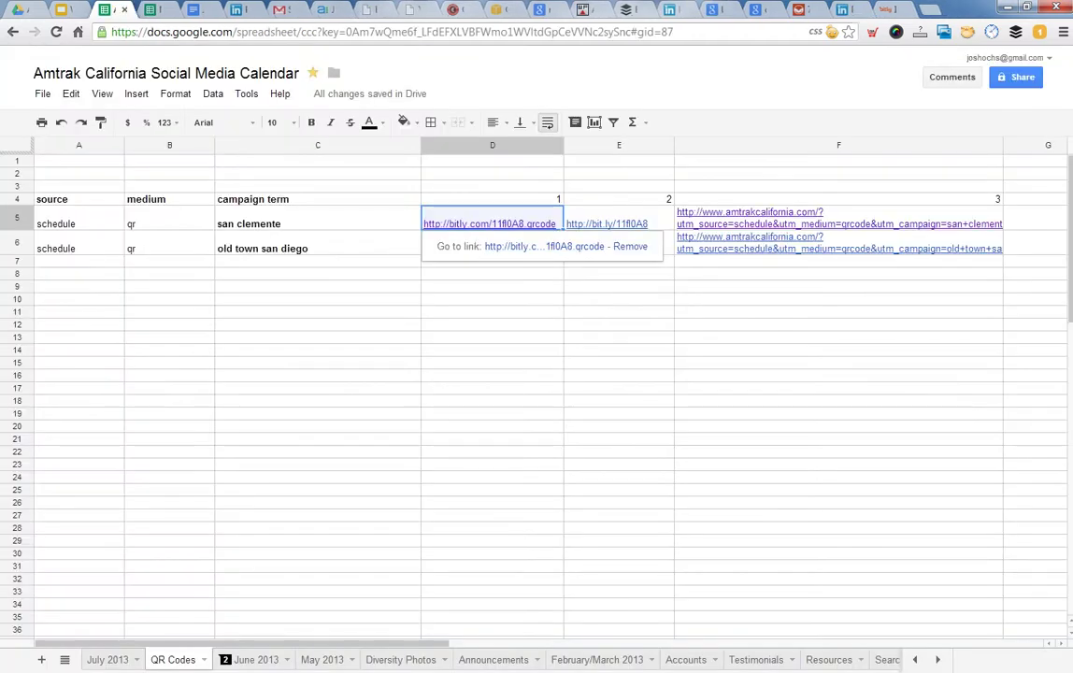
pyautogui.click(168, 9)
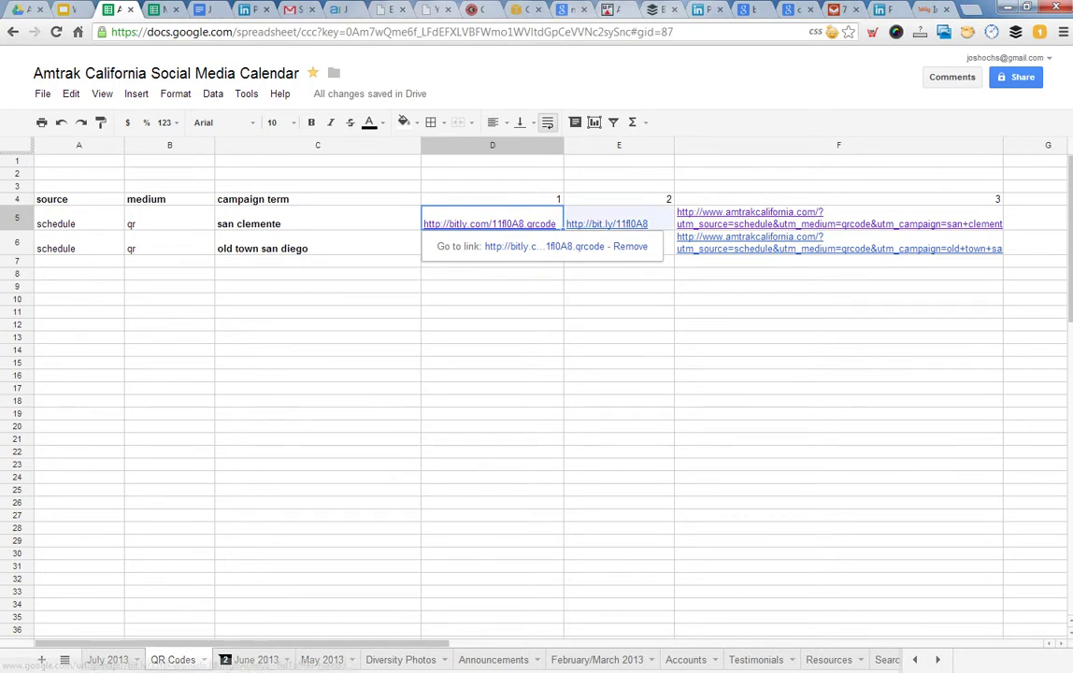
pyautogui.click(493, 199)
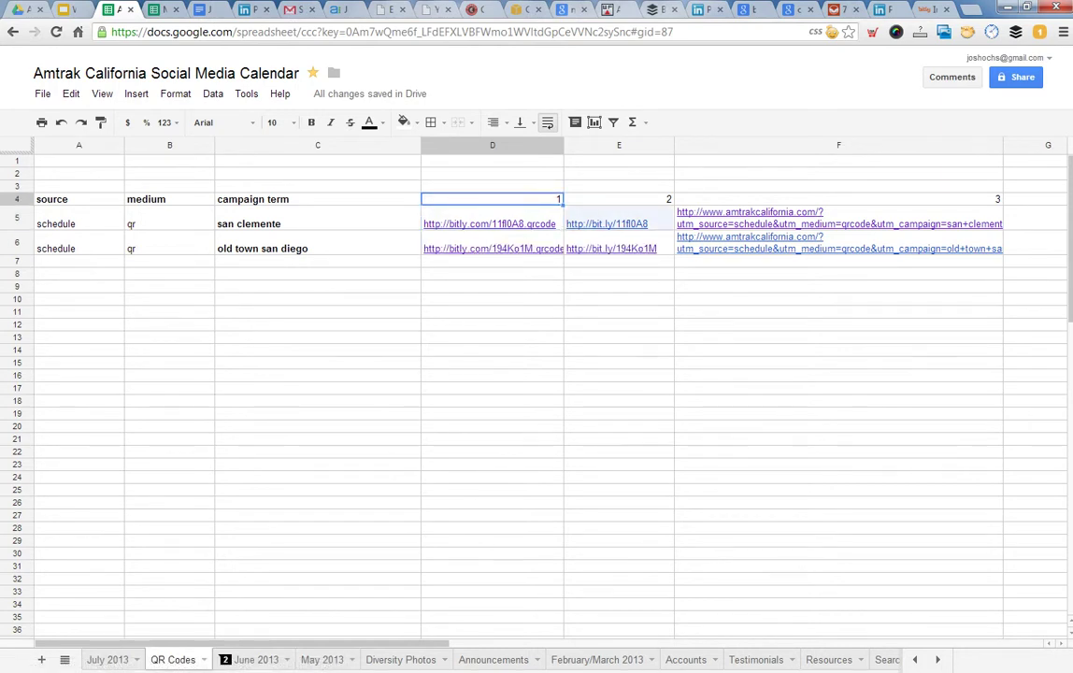
pyautogui.click(619, 219)
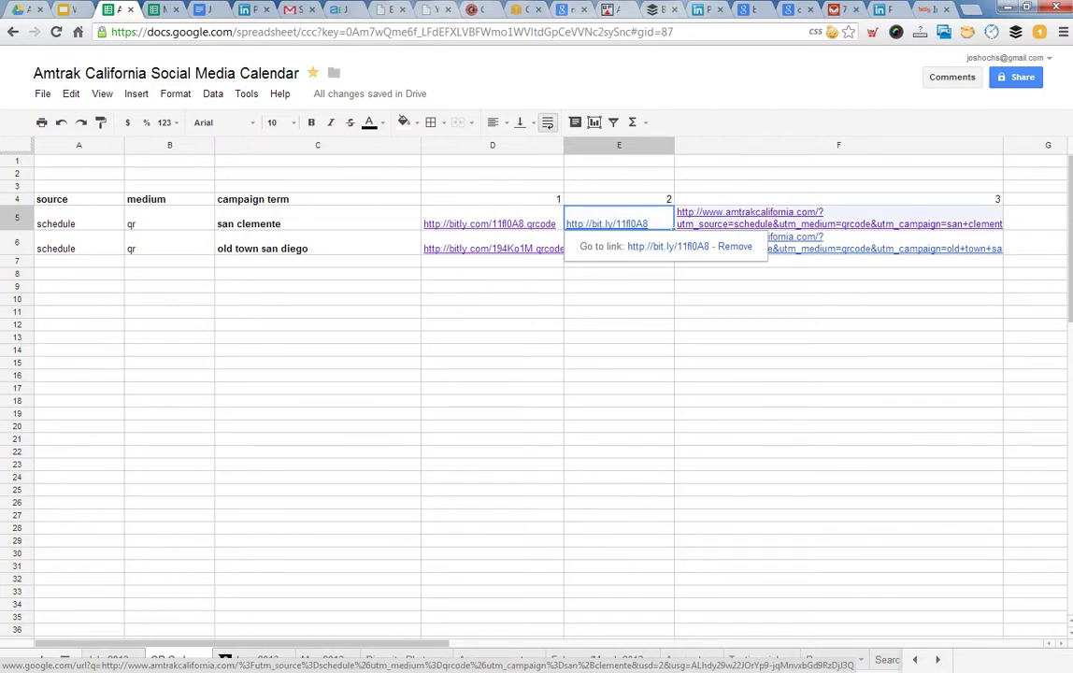
# Open the san clemente row's full amtrakcalifornia.com link from column F and highlight the tracking parameters in its URL
pyautogui.click(813, 222)
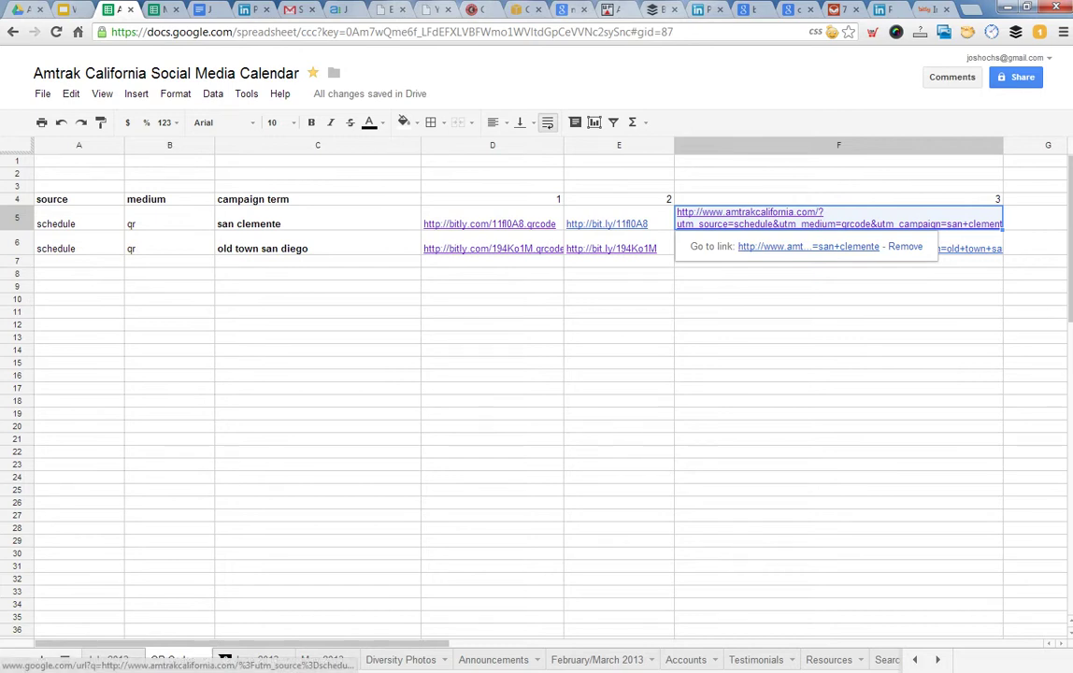
pyautogui.click(823, 245)
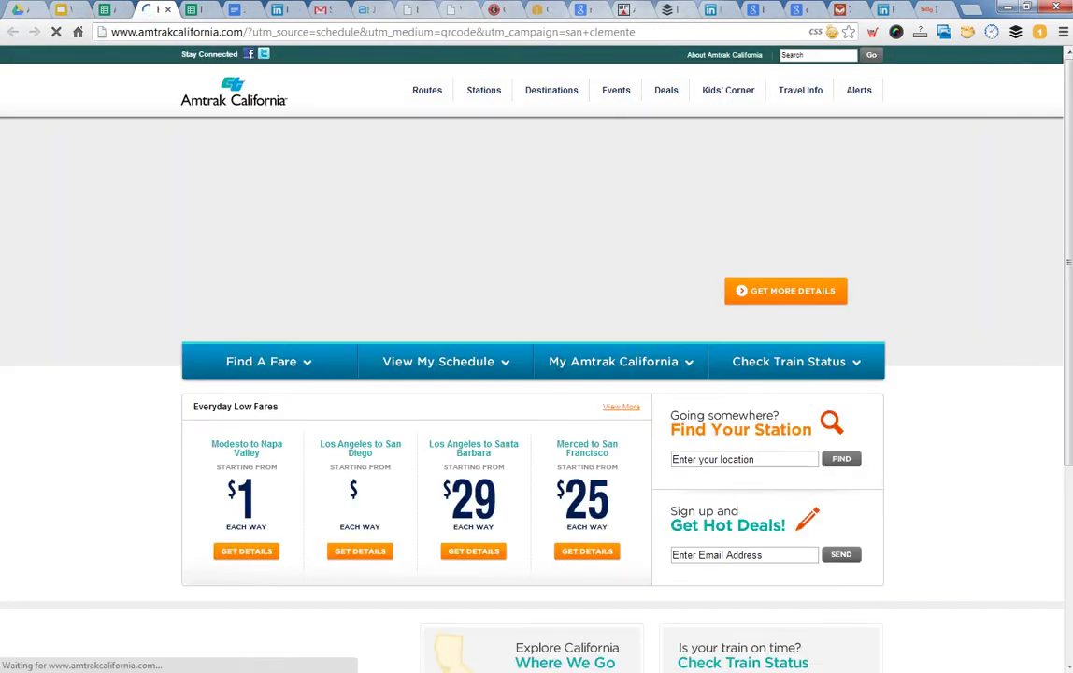
pyautogui.moveTo(247, 31); pyautogui.dragTo(639, 31)
pyautogui.click(639, 32)
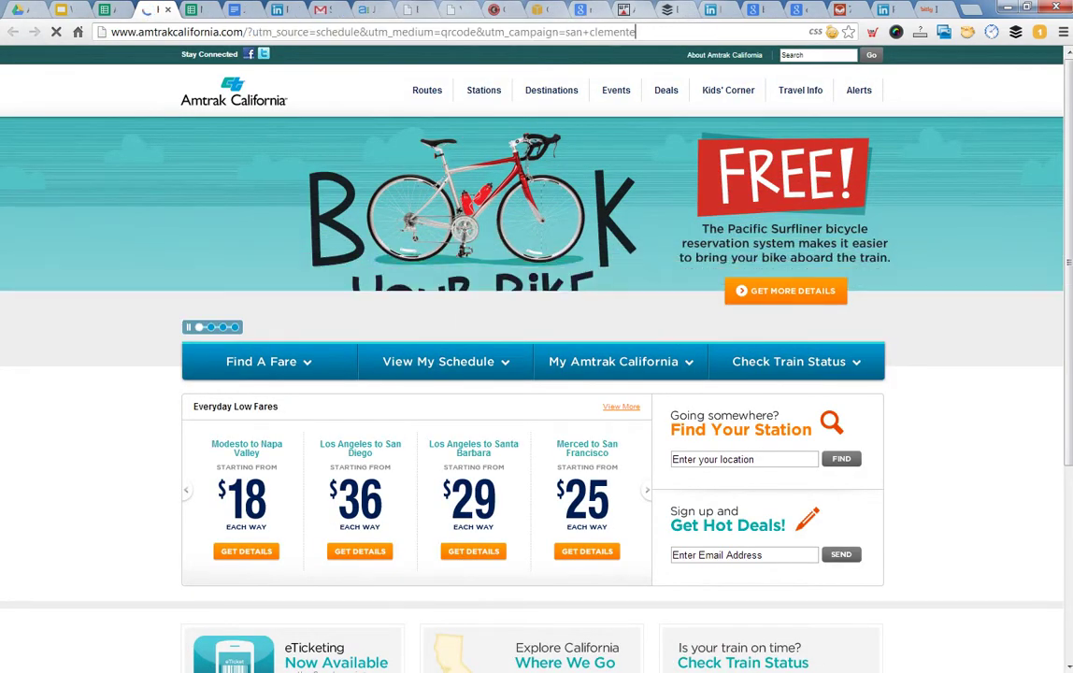
pyautogui.hotkey('shift', 'Left')
pyautogui.hotkey('shift', 'Left')
pyautogui.hotkey('shift', 'Left')
pyautogui.hotkey('shift', 'Left')
pyautogui.hotkey('shift', 'Left')
pyautogui.hotkey('shift', 'Left')
pyautogui.hotkey('shift', 'Left')
pyautogui.hotkey('shift', 'Left')
pyautogui.hotkey('shift', 'Left')
pyautogui.hotkey('shift', 'Left')
pyautogui.hotkey('shift', 'Left')
pyautogui.hotkey('shift', 'Left')
pyautogui.hotkey('shift', 'Left')
pyautogui.hotkey('shift', 'Left')
pyautogui.hotkey('shift', 'Left')
pyautogui.hotkey('shift', 'Left')
pyautogui.hotkey('shift', 'Left')
pyautogui.hotkey('shift', 'Left')
pyautogui.hotkey('shift', 'Left')
pyautogui.hotkey('shift', 'Left')
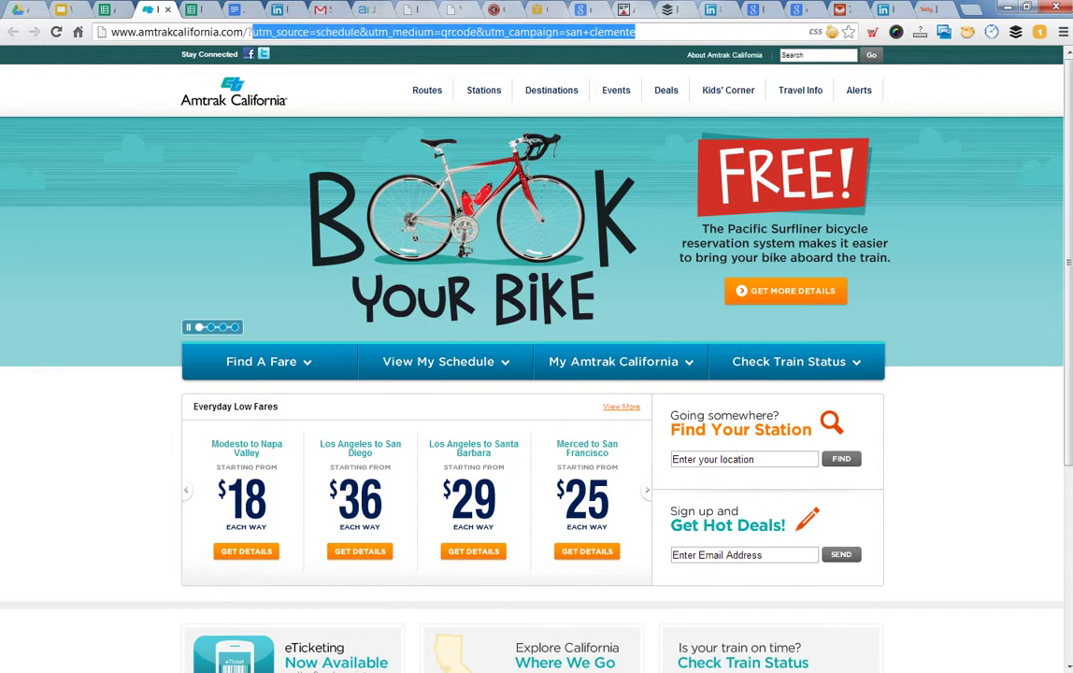
pyautogui.click(226, 29)
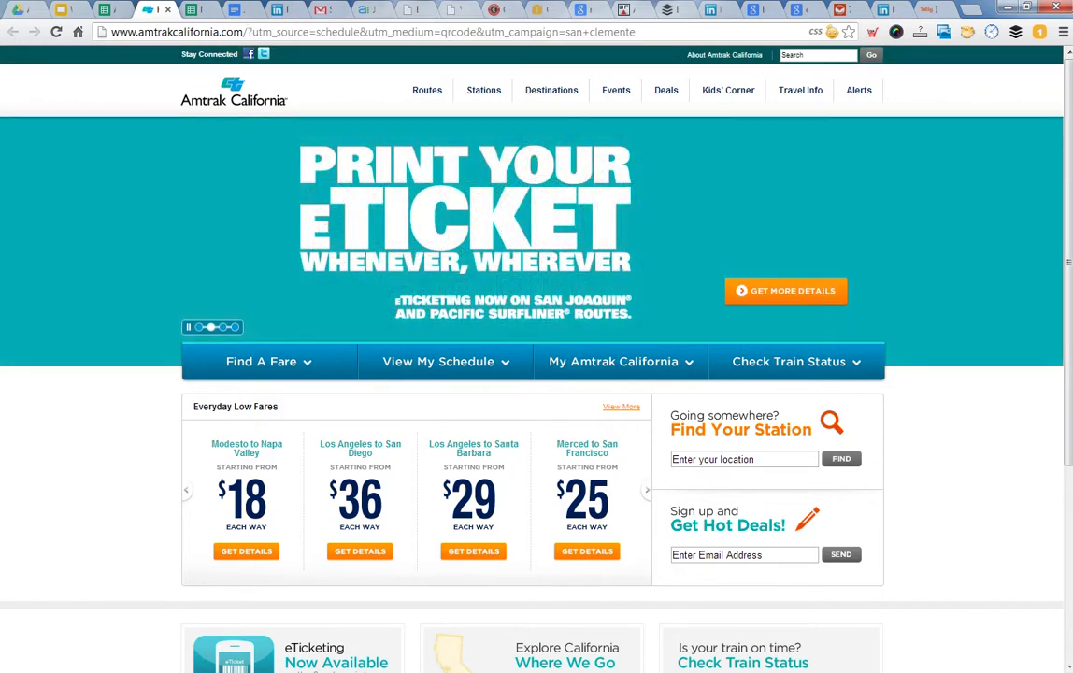
# Highlight the individual utm_source, utm_medium and utm_campaign values in the page's URL, ending on the source value
pyautogui.moveTo(316, 32); pyautogui.dragTo(360, 32)
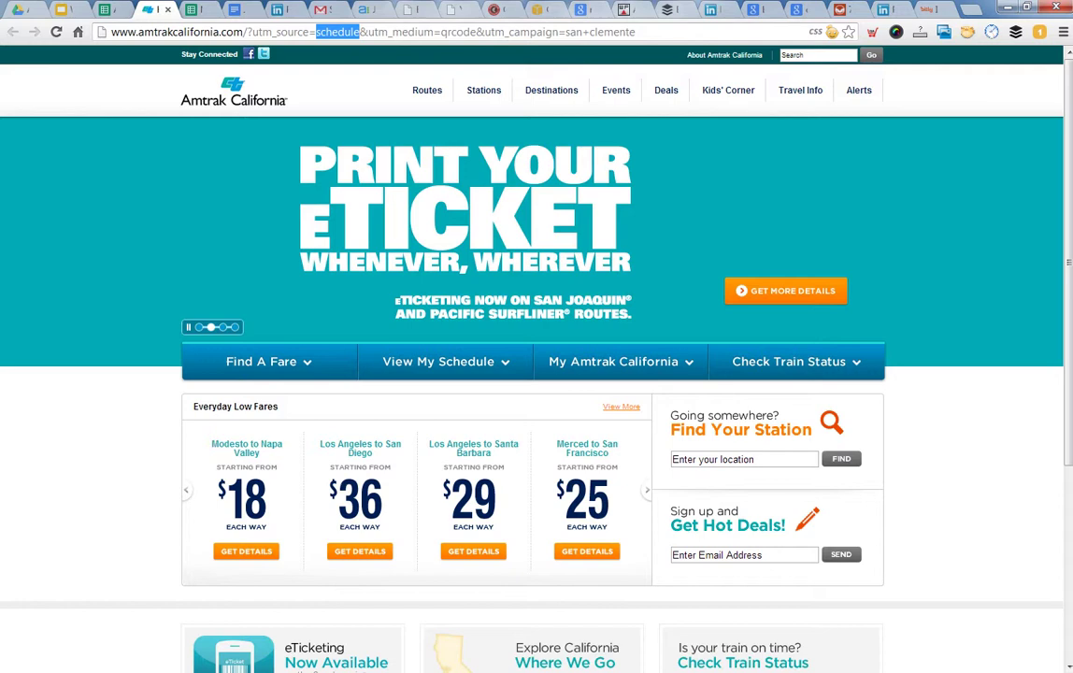
pyautogui.moveTo(441, 32); pyautogui.dragTo(477, 31)
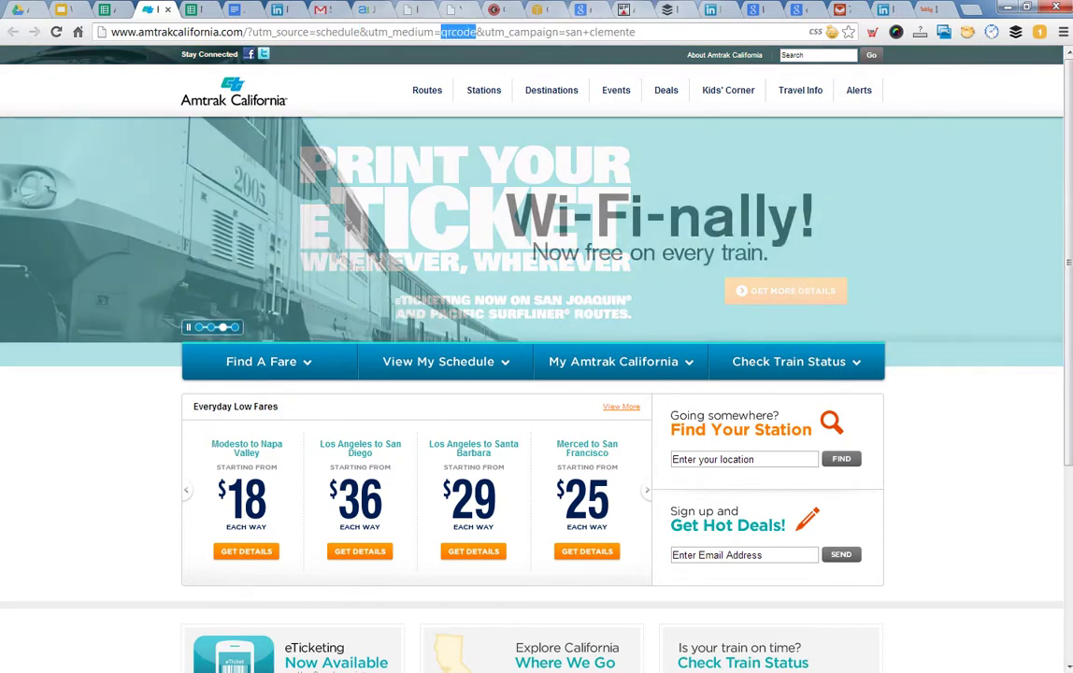
pyautogui.click(477, 31)
pyautogui.moveTo(566, 32); pyautogui.dragTo(634, 32)
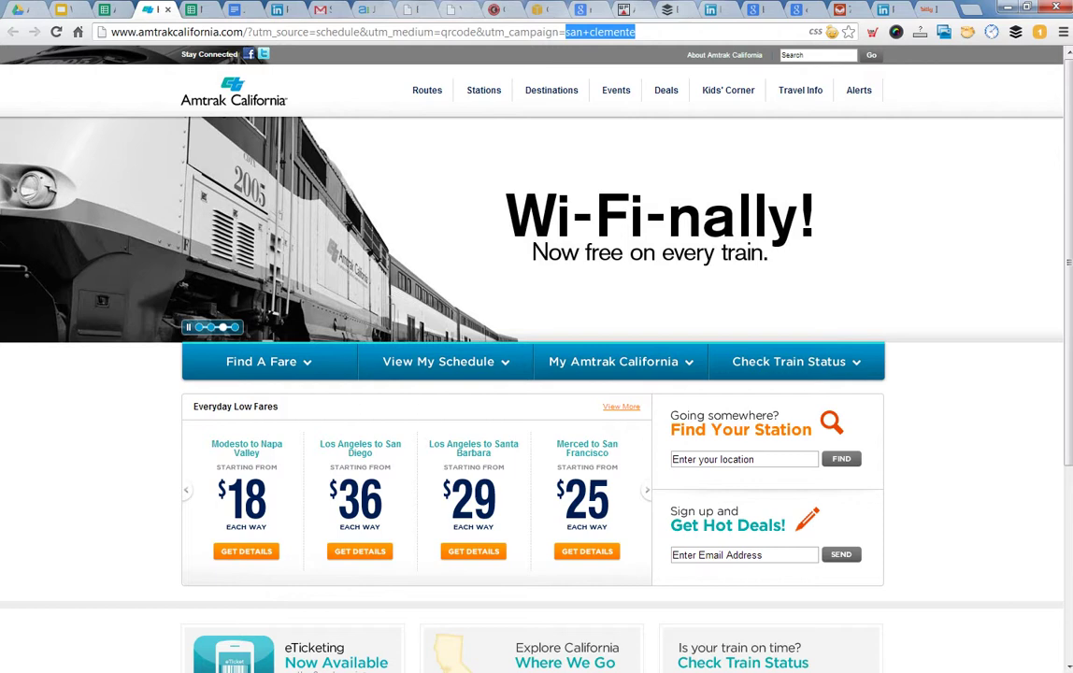
pyautogui.moveTo(316, 32); pyautogui.dragTo(360, 31)
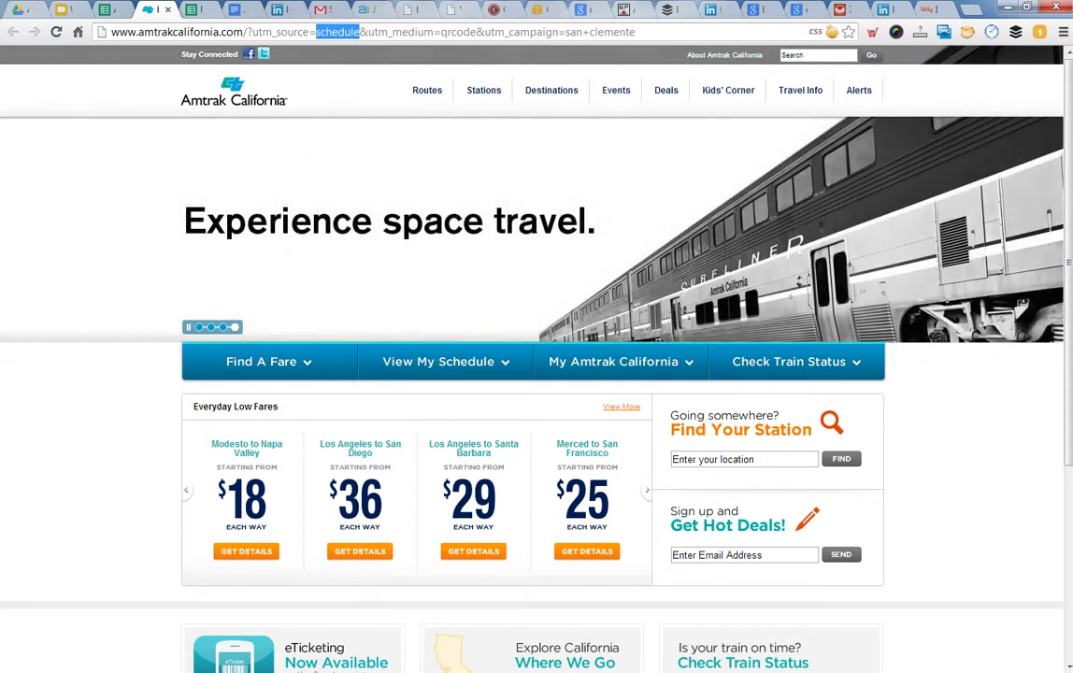
# Return to the social media calendar spreadsheet and compare the san clemente row's short link with its QR code link
pyautogui.click(105, 10)
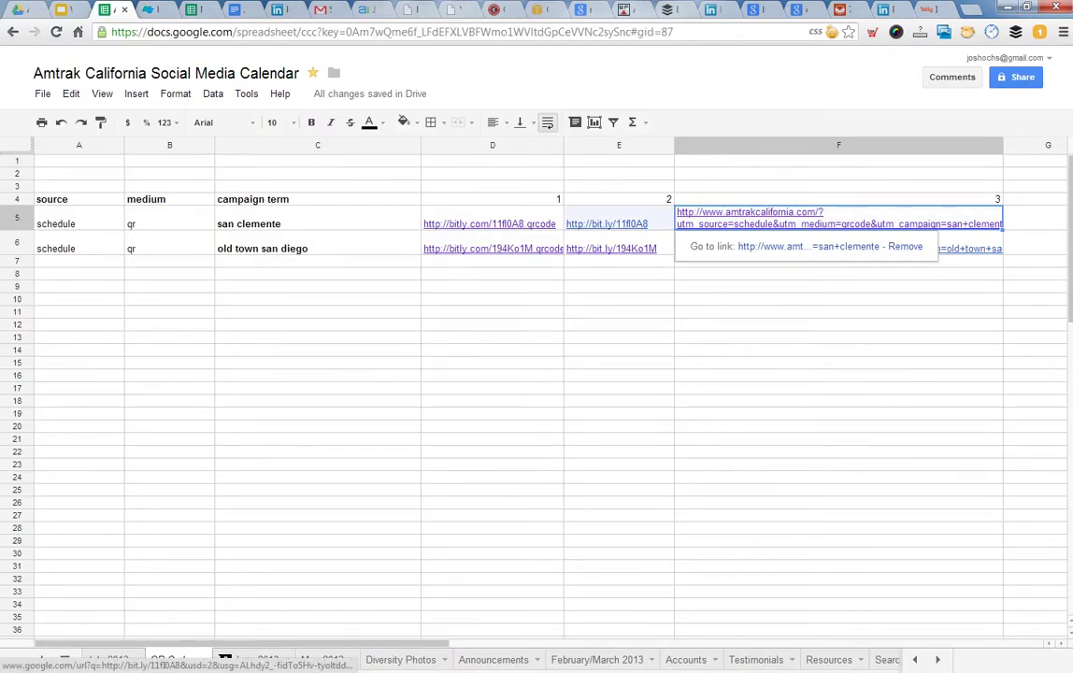
pyautogui.click(619, 221)
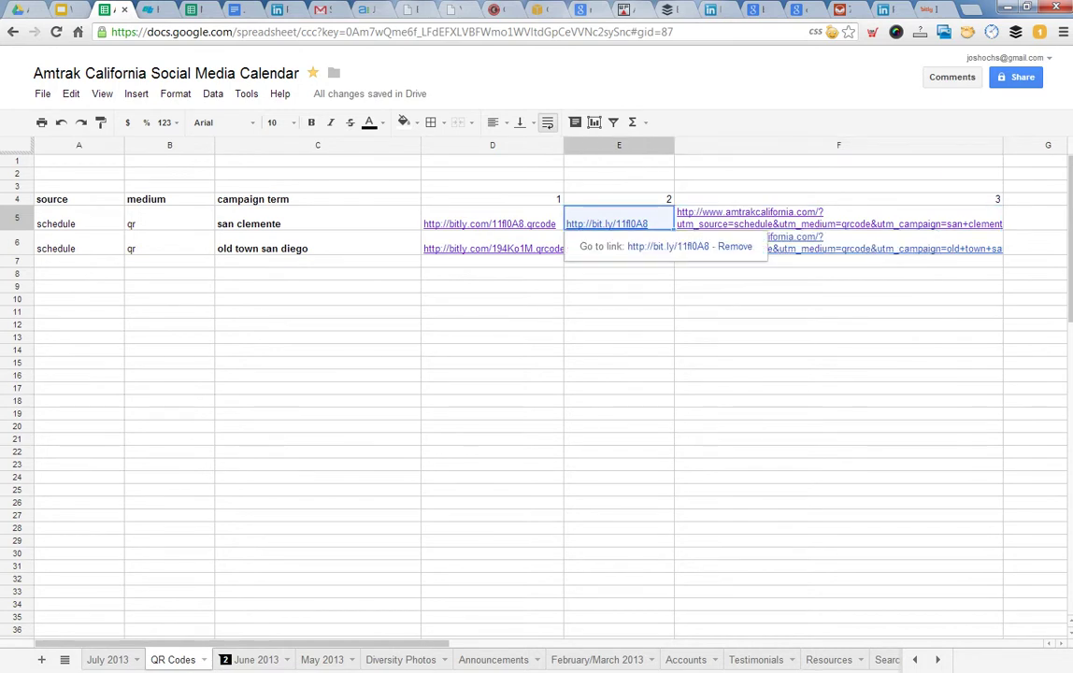
pyautogui.click(493, 221)
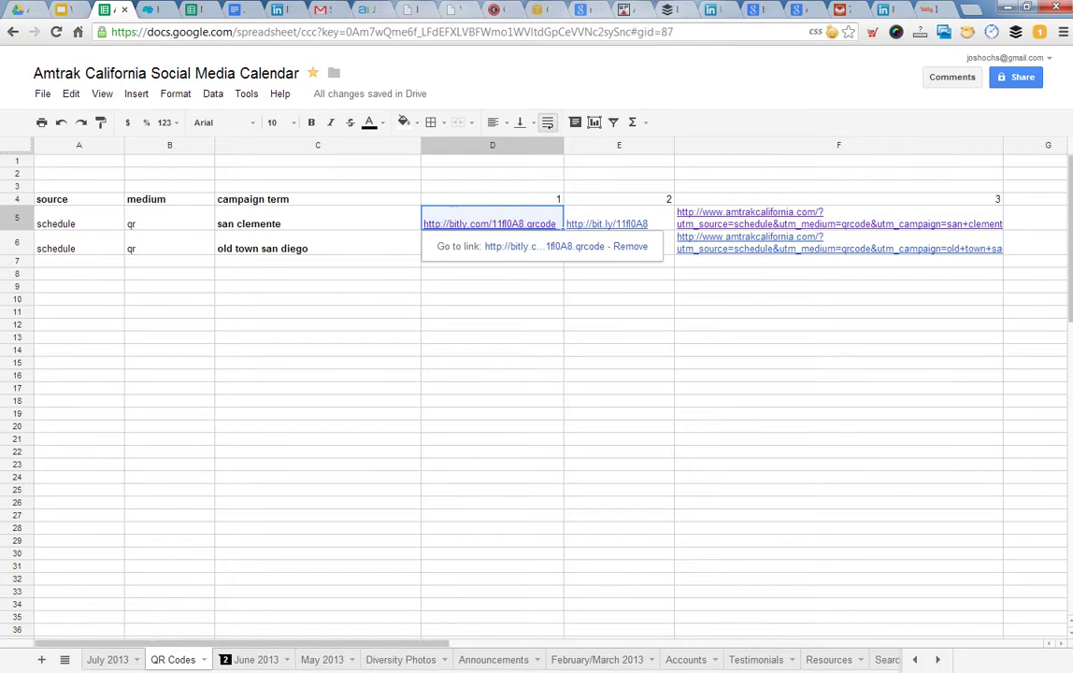
pyautogui.click(619, 221)
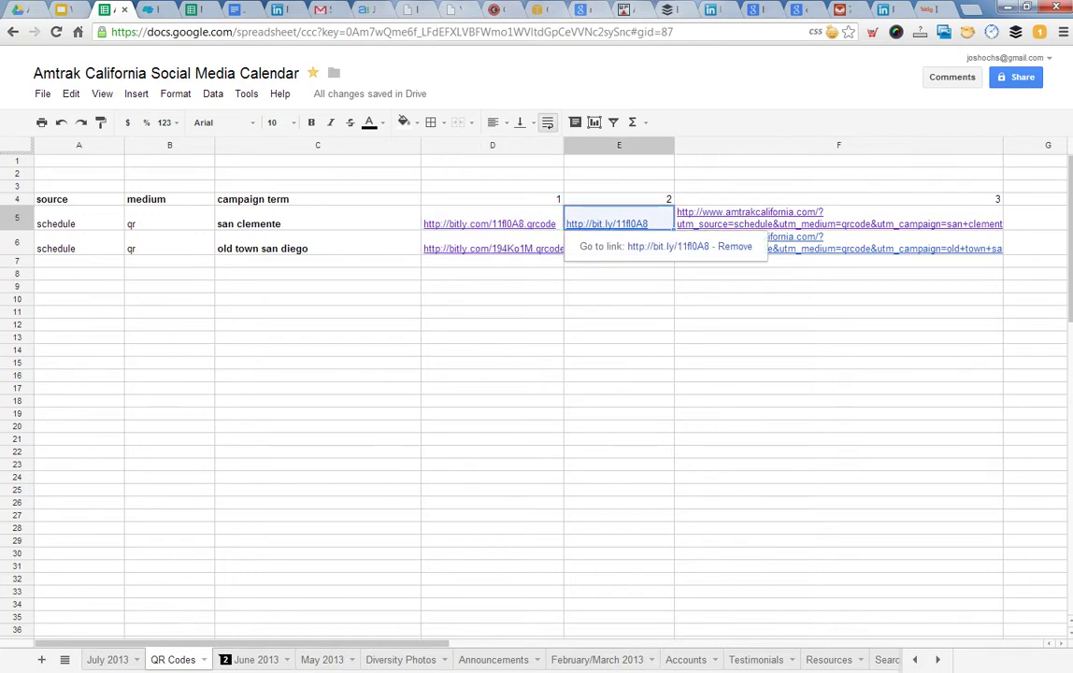
pyautogui.click(163, 11)
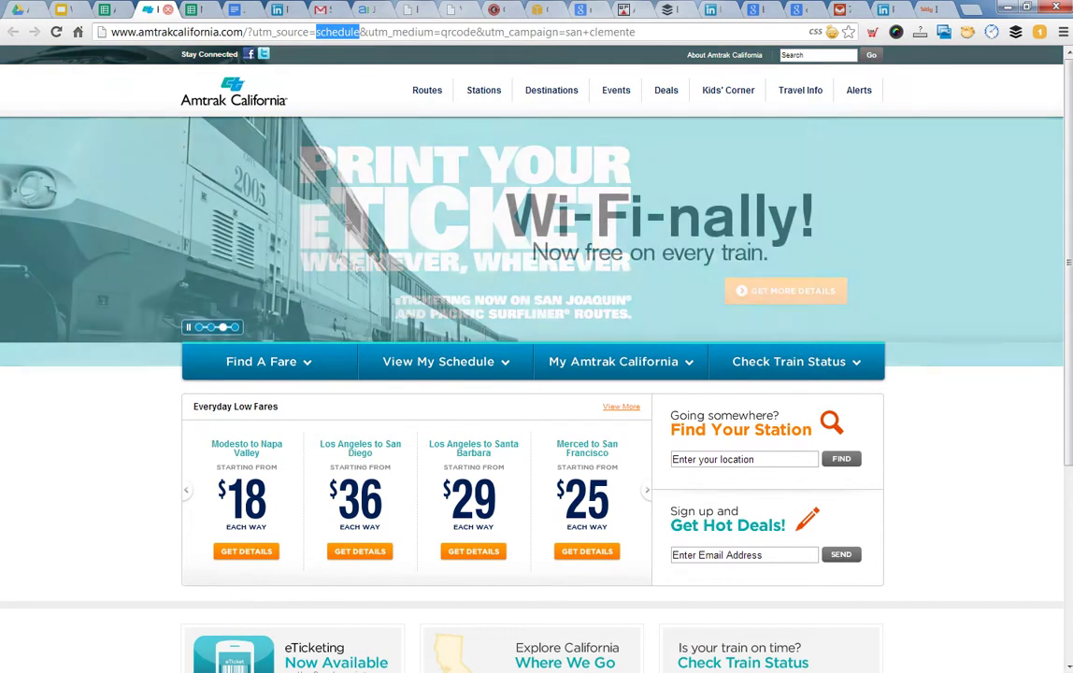
pyautogui.hotkey('ctrl', 'w')
pyautogui.hotkey('ctrl', 't')
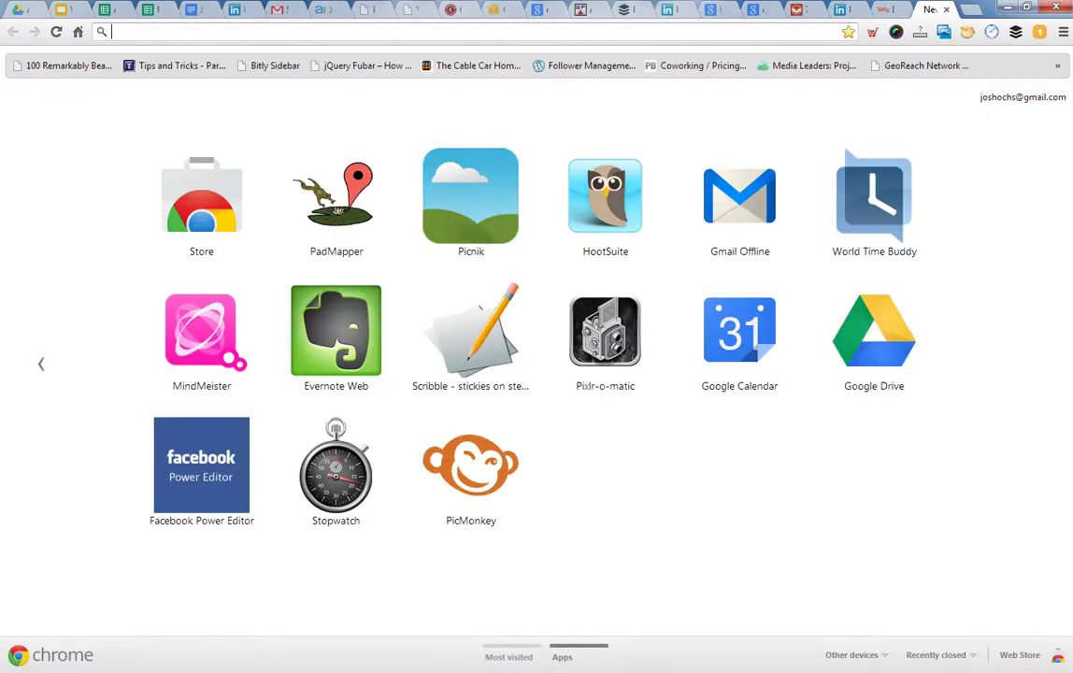
pyautogui.write('http://bit.ly/11fl0A8')
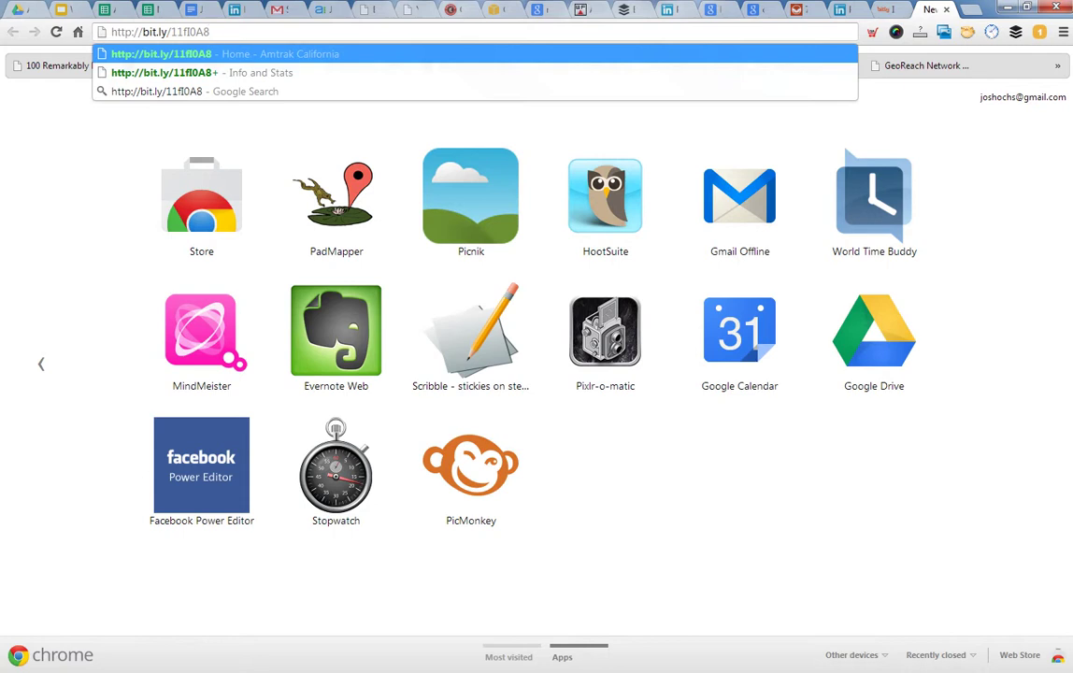
pyautogui.write('+')
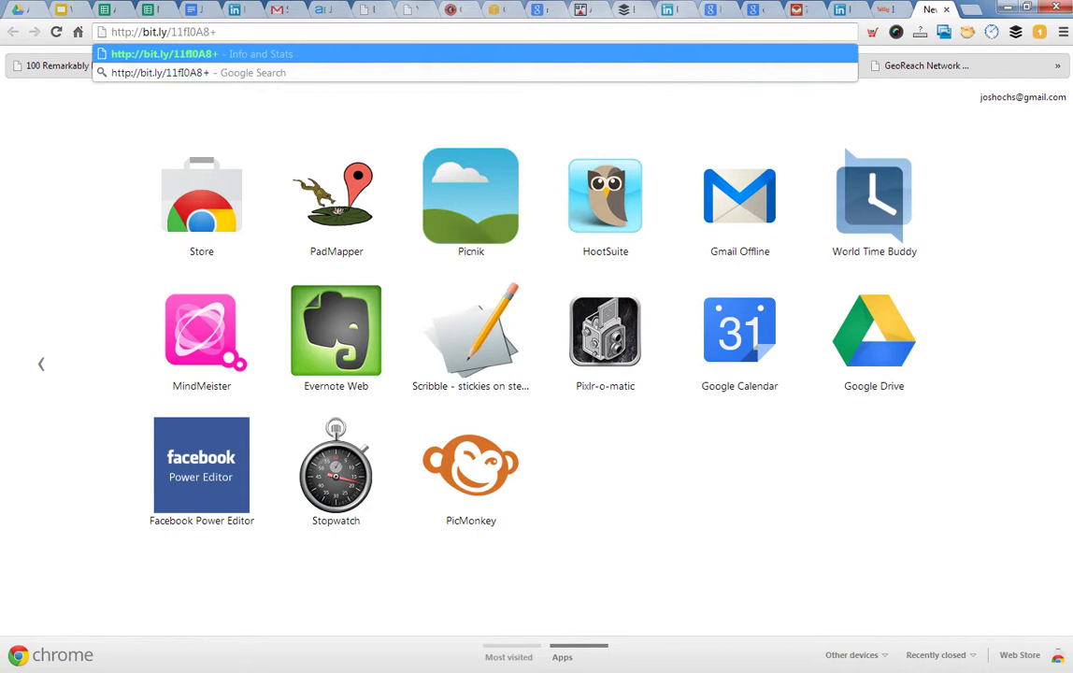
pyautogui.press('Return')
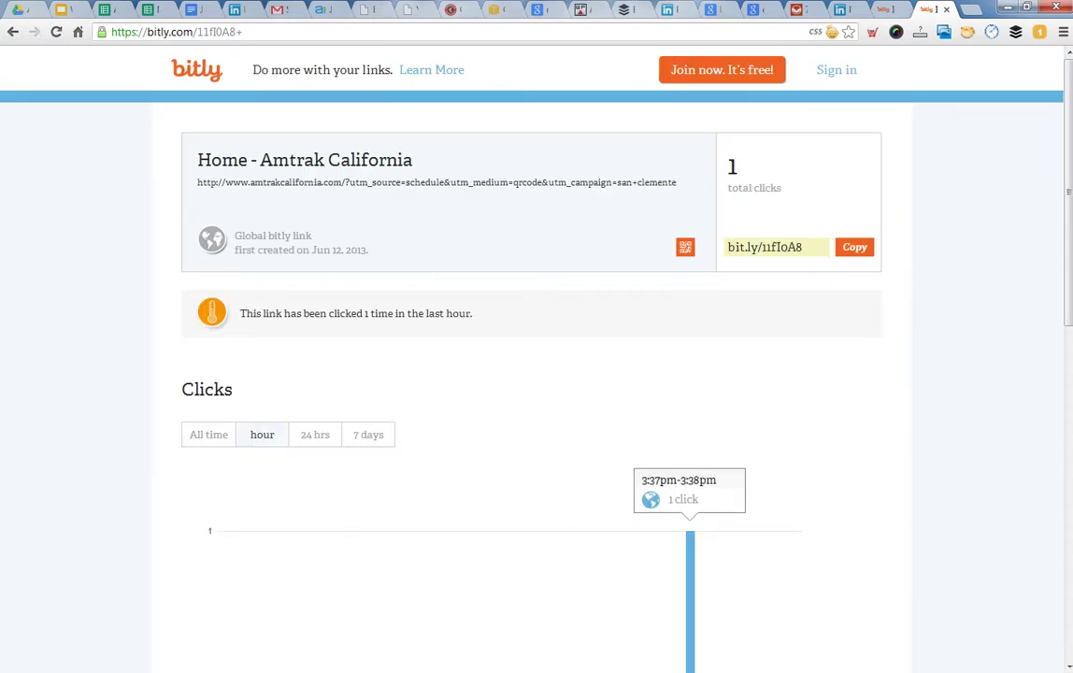
# Examine the link's clicks for 24 hrs and All time, plus its sharing sources and geographic distribution
pyautogui.click(315, 434)
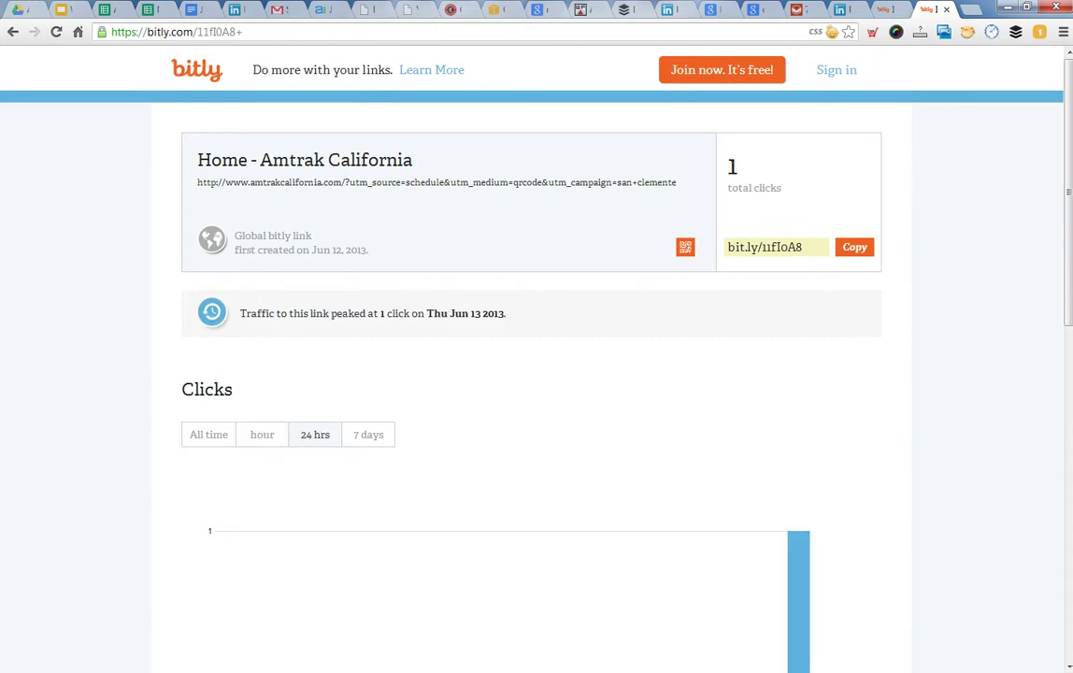
pyautogui.click(209, 435)
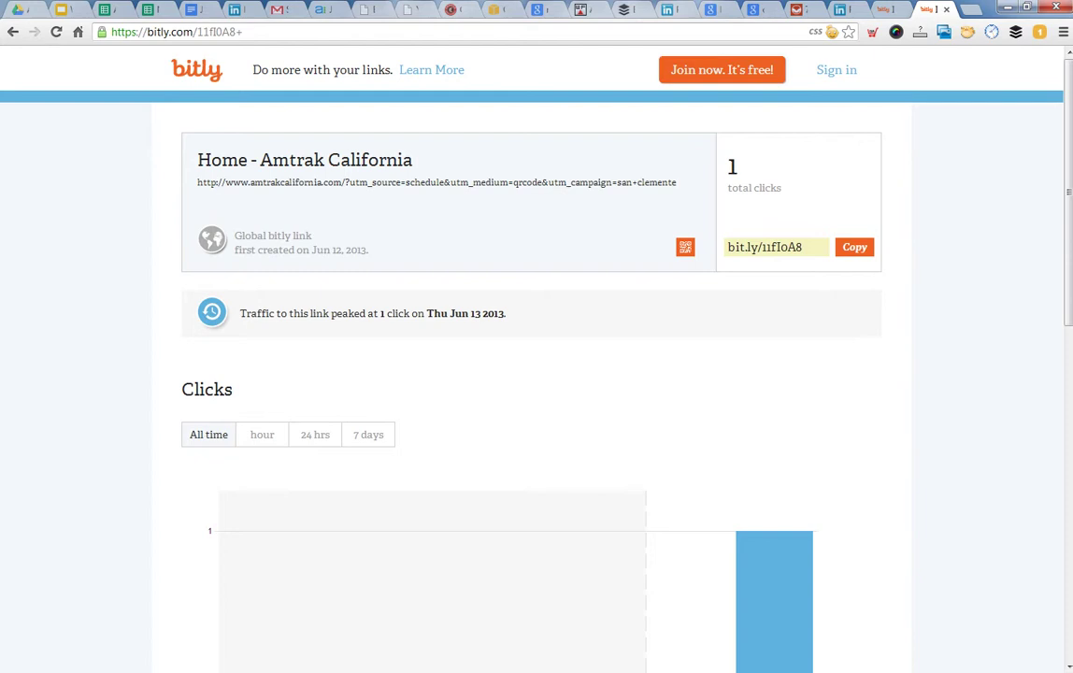
pyautogui.scroll(-8, 537, 374)
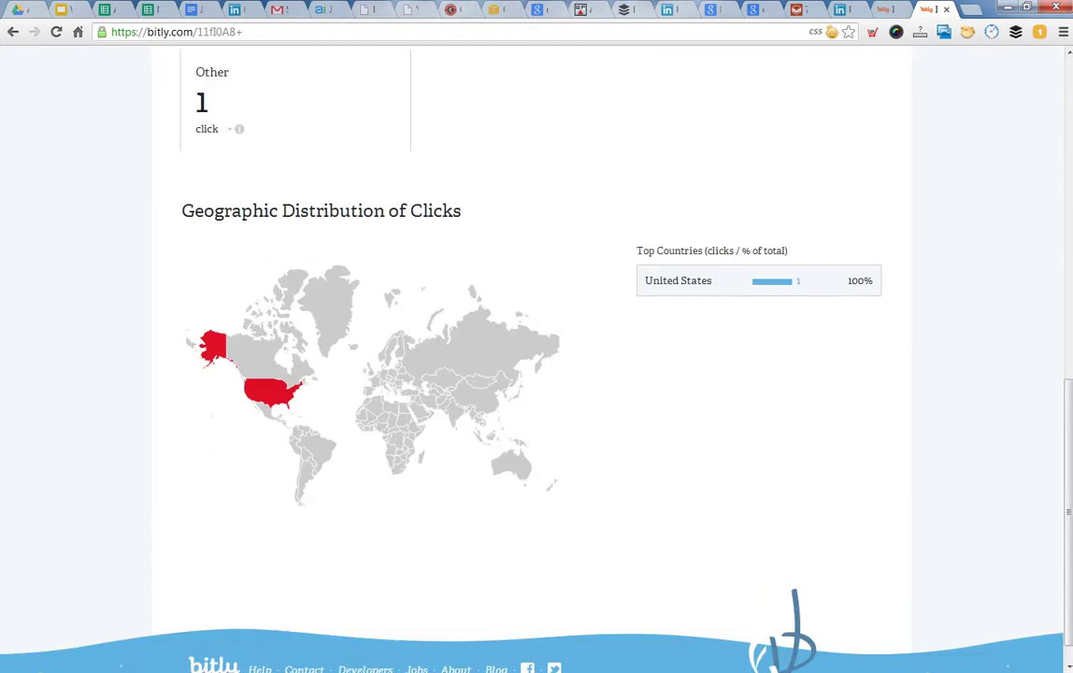
pyautogui.scroll(4, 537, 374)
pyautogui.scroll(-3, 537, 374)
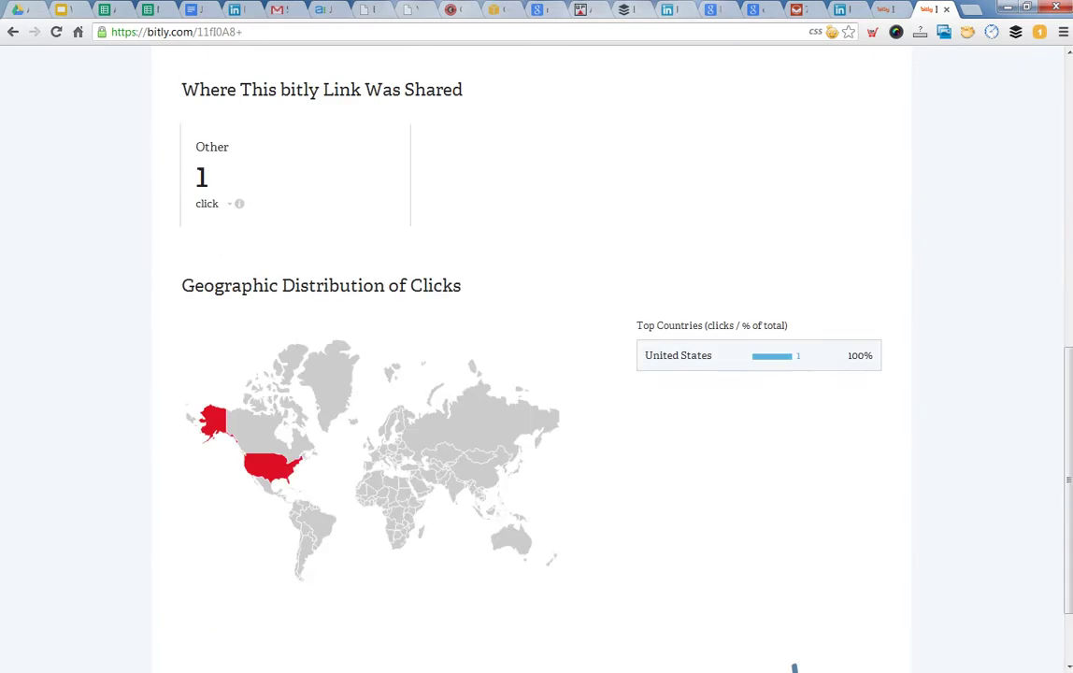
pyautogui.scroll(7, 793, 667)
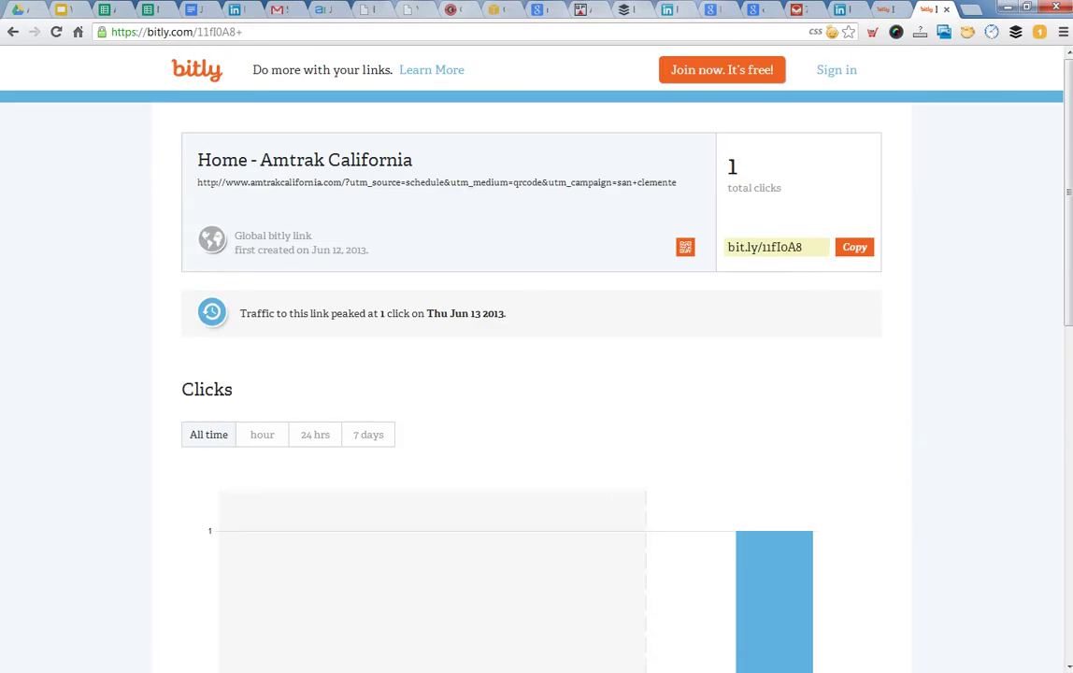
pyautogui.hotkey('ctrl', '3')
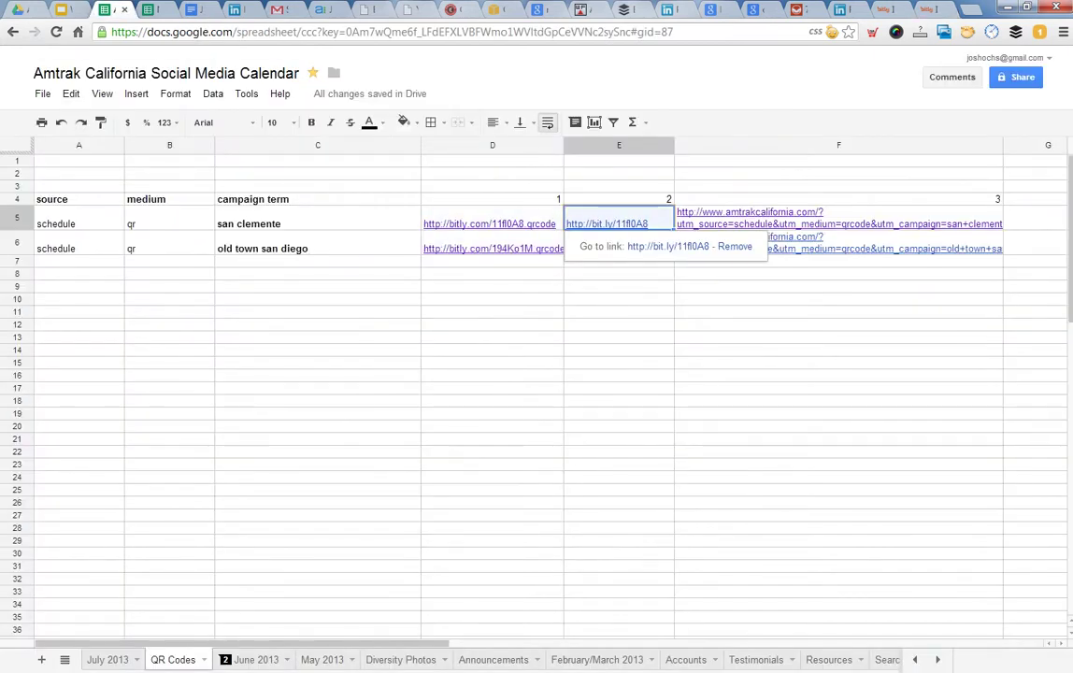
pyautogui.press('Left')
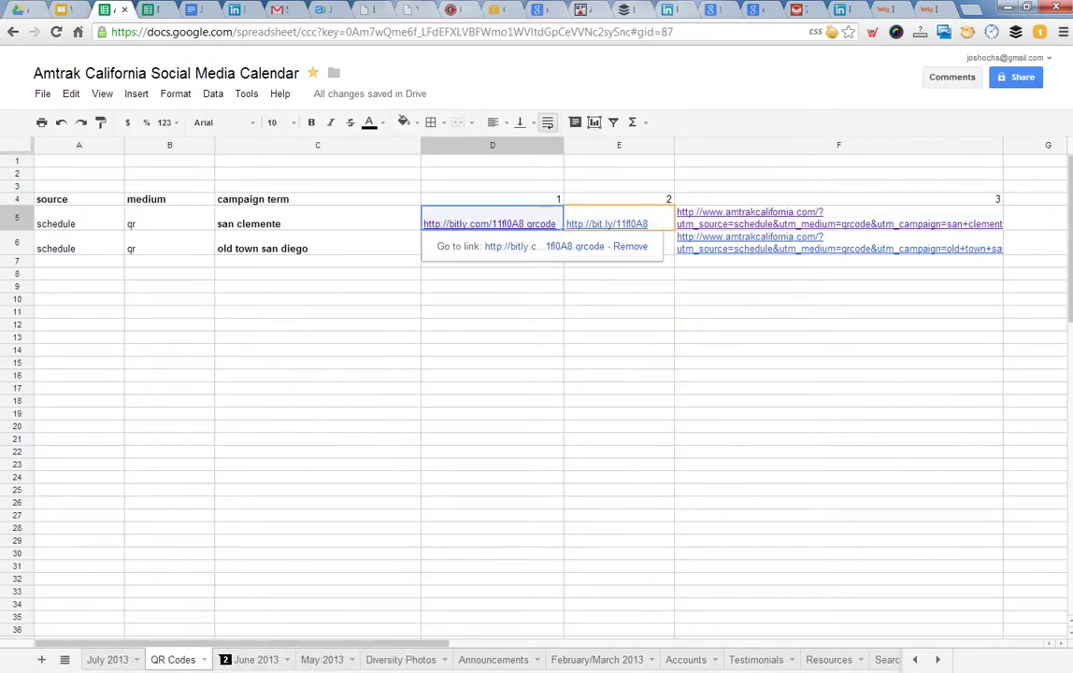
pyautogui.click(619, 219)
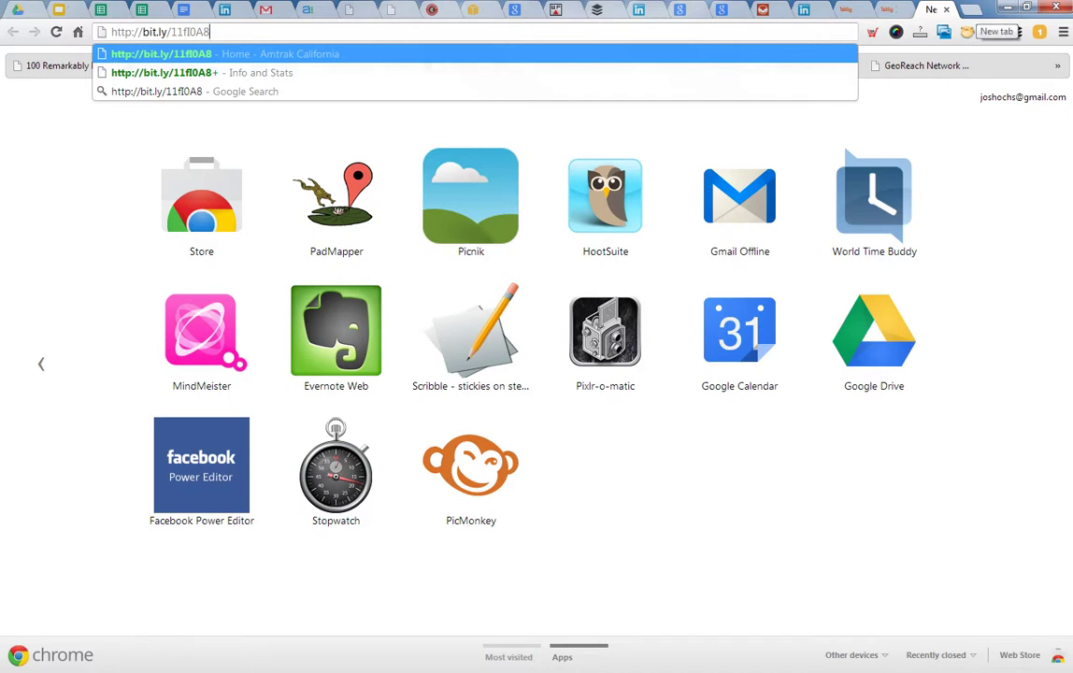
pyautogui.write('+')
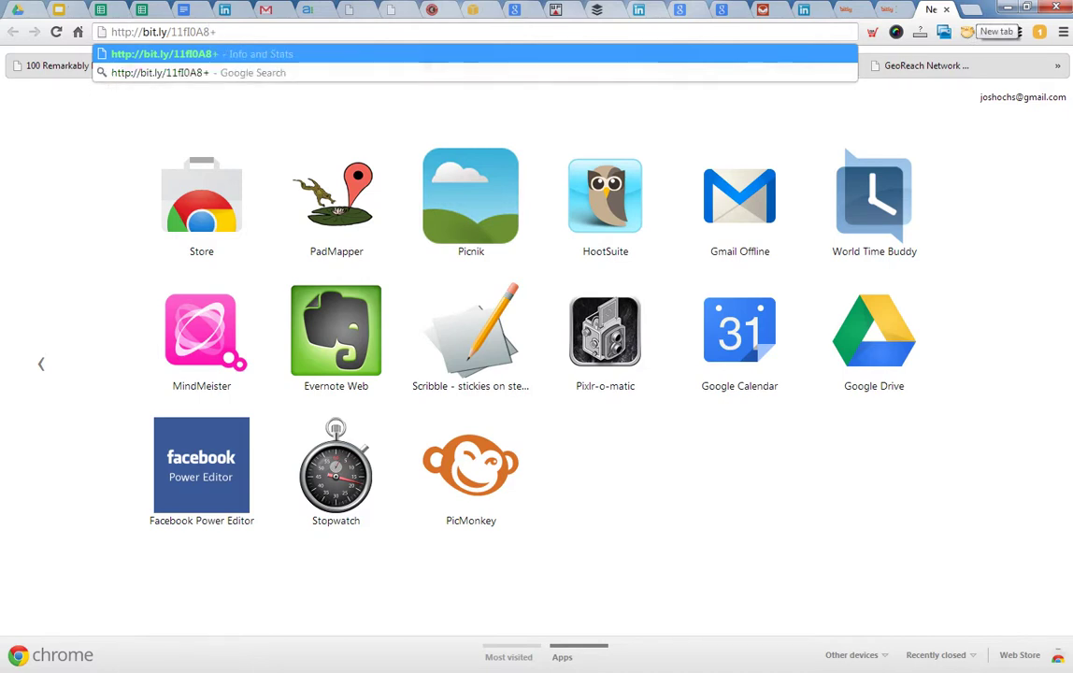
pyautogui.press('Return')
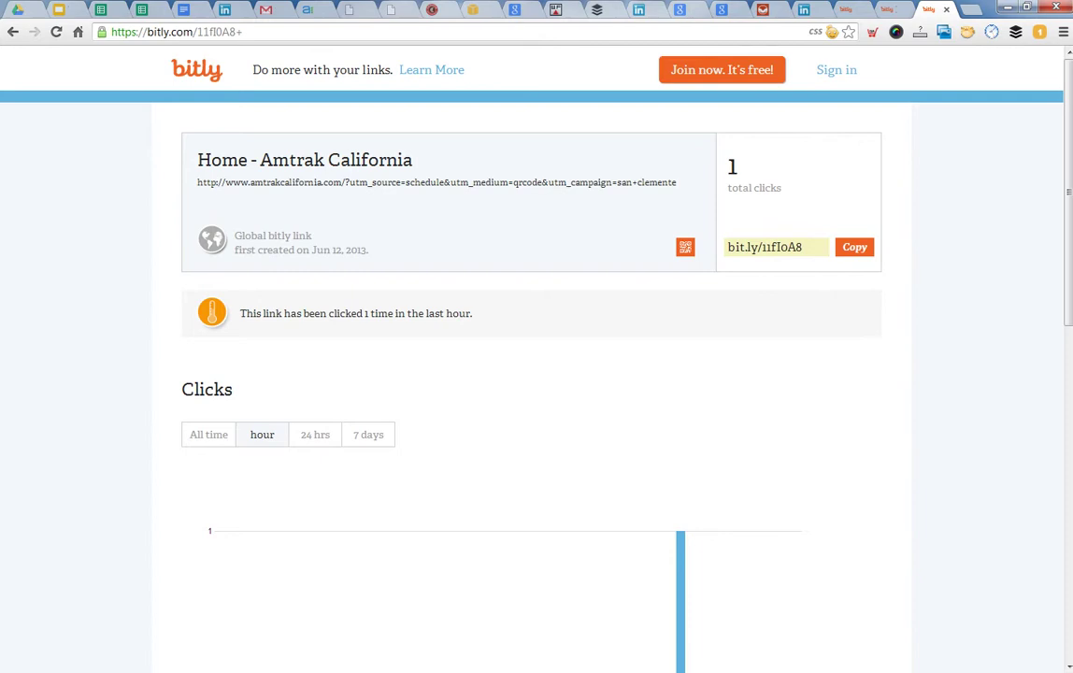
# Highlight the total clicks label in the link summary of the bitly statistics page
pyautogui.moveTo(728, 188); pyautogui.dragTo(781, 188)
pyautogui.click(785, 189)
pyautogui.moveTo(728, 188); pyautogui.dragTo(781, 188)
pyautogui.click(785, 188)
# Close the open bitly statistics pages and return to the san clemente row's QR code link in the spreadsheet, ending on empty cell E11
pyautogui.click(946, 9)
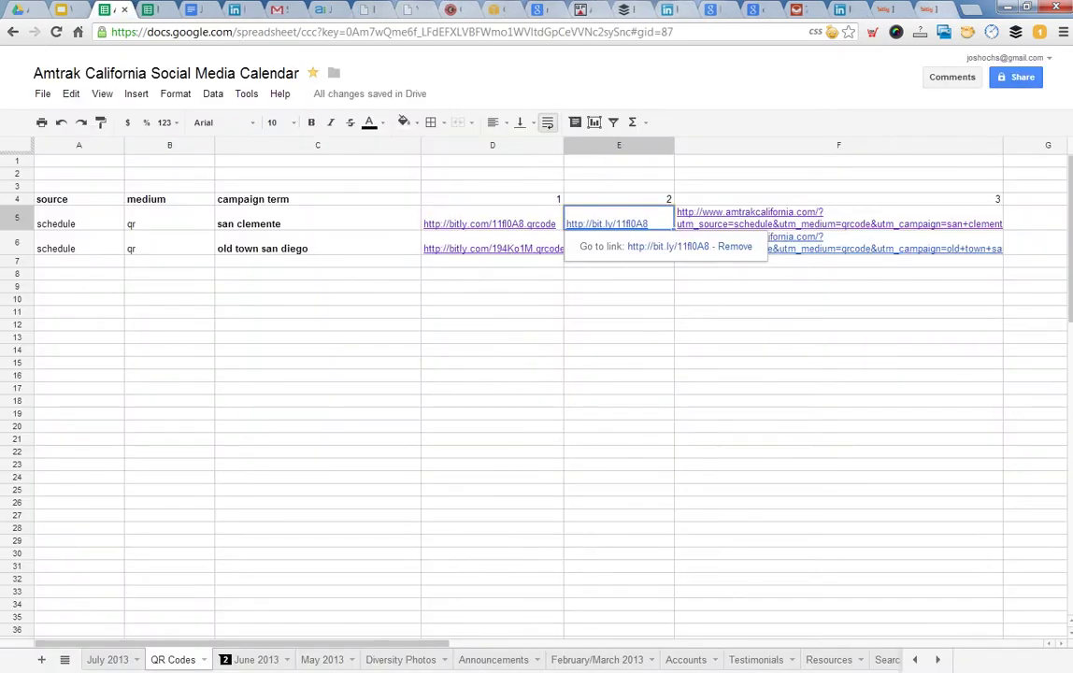
pyautogui.hotkey('ctrl', '9')
pyautogui.hotkey('ctrl', 'shift', 'Tab')
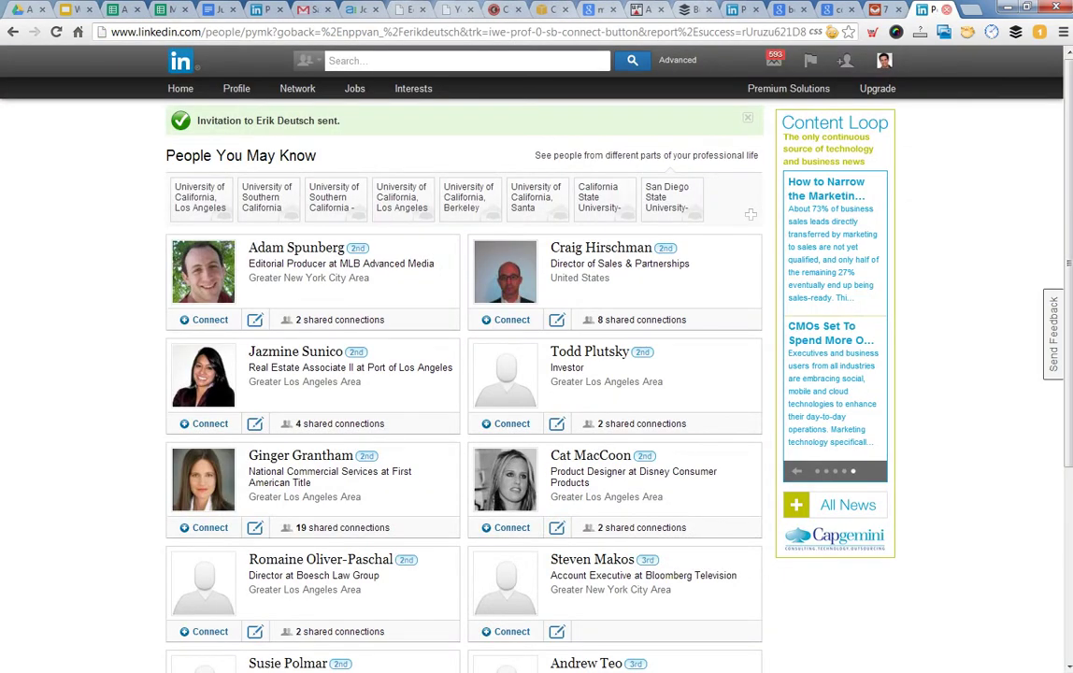
pyautogui.hotkey('ctrl', '3')
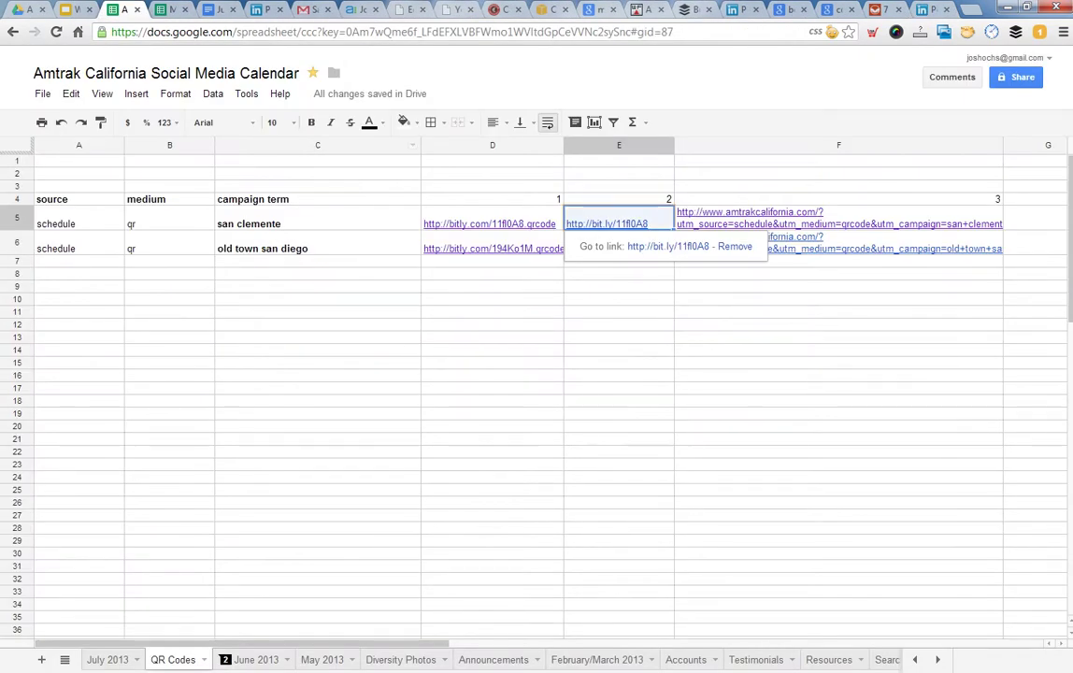
pyautogui.click(504, 224)
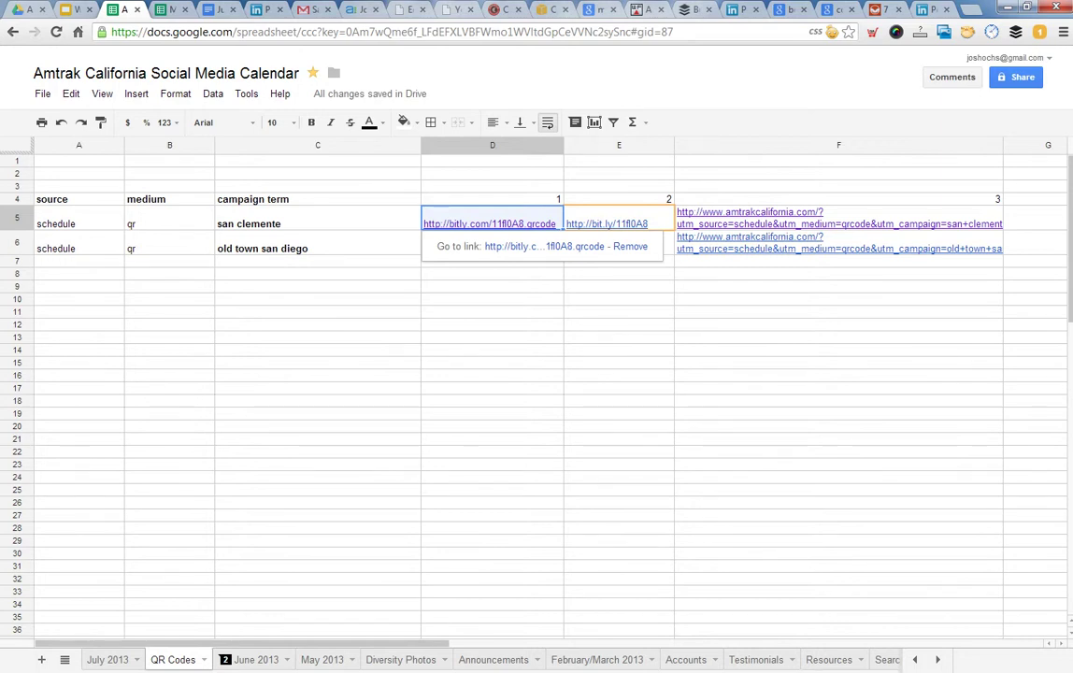
pyautogui.click(619, 312)
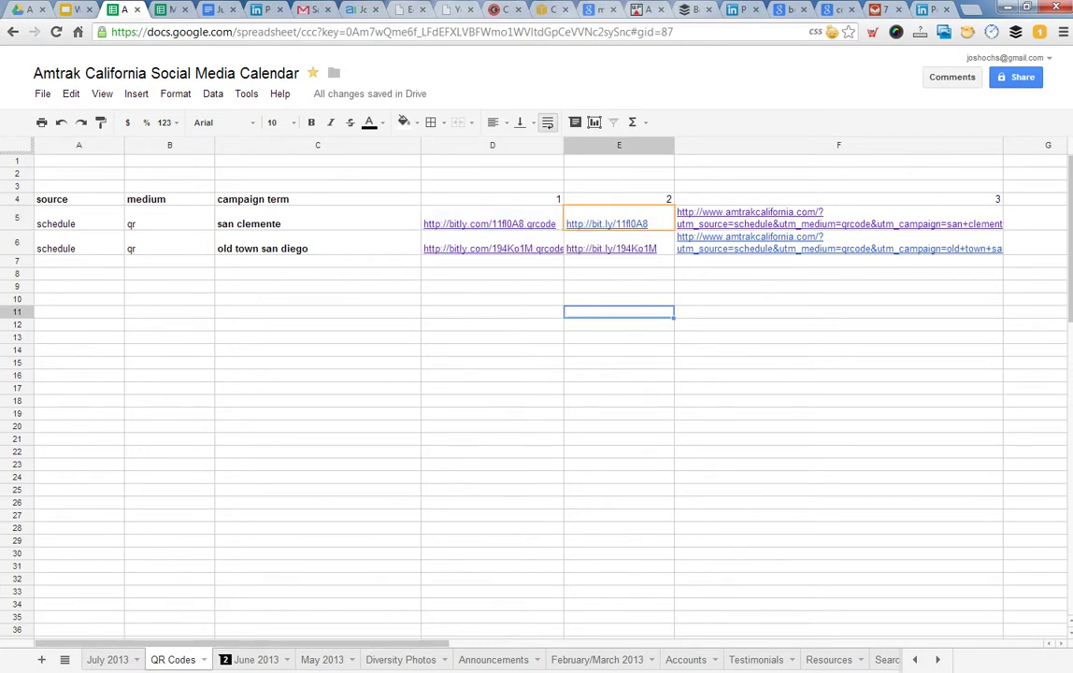